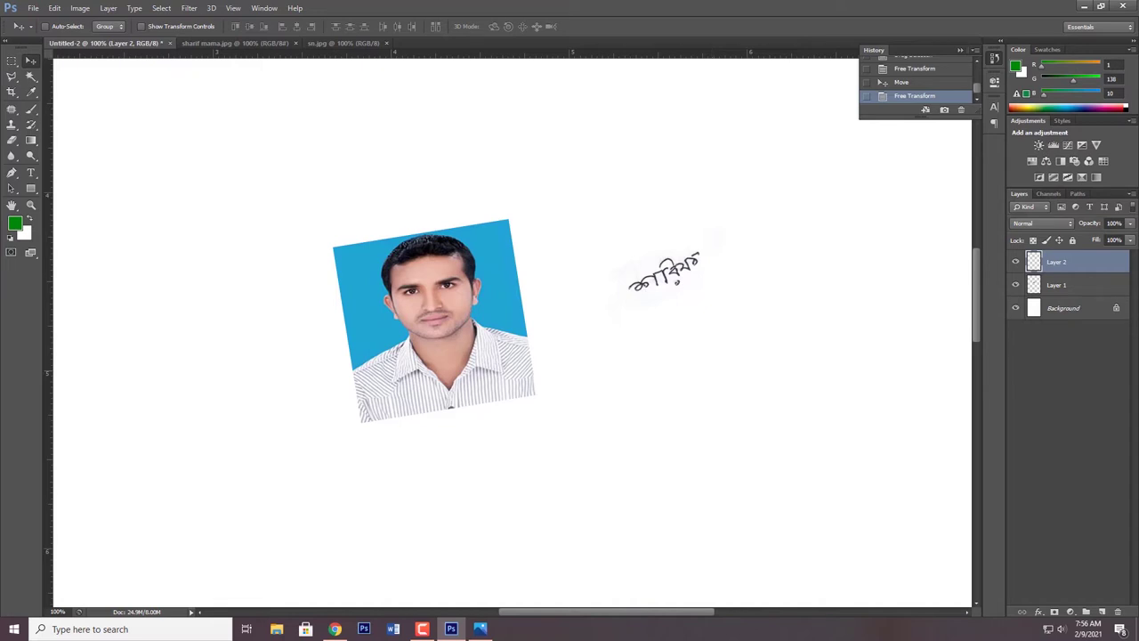
# Merge the visible layers and marquee-select a rectangle around the tilted passport photo.
pyautogui.click(11, 61)
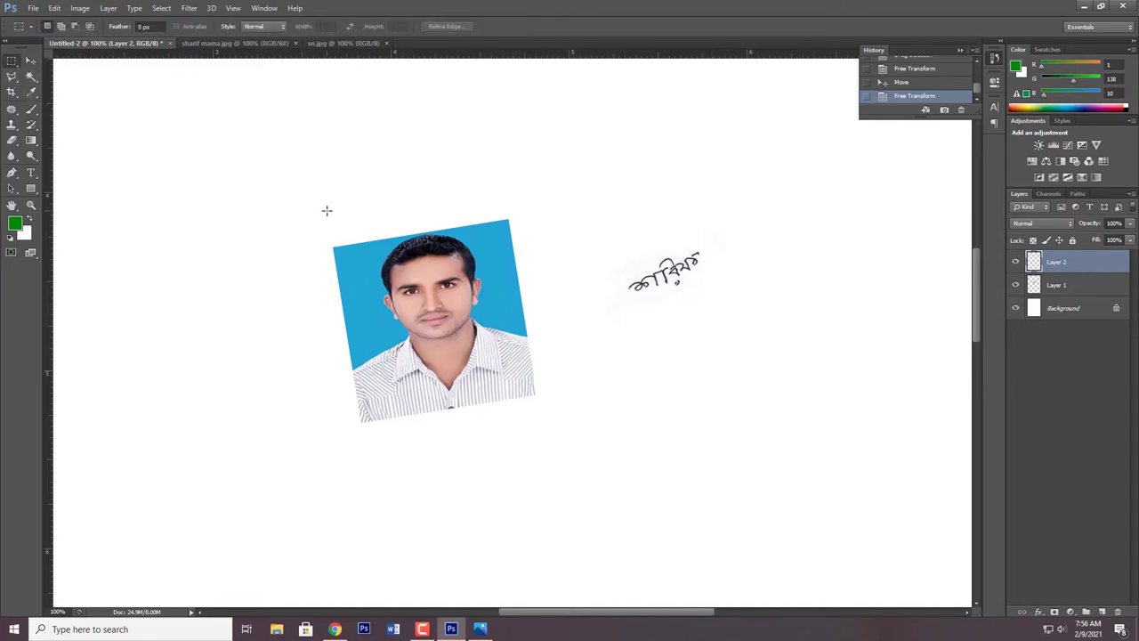
pyautogui.click(1130, 193)
pyautogui.click(1095, 435)
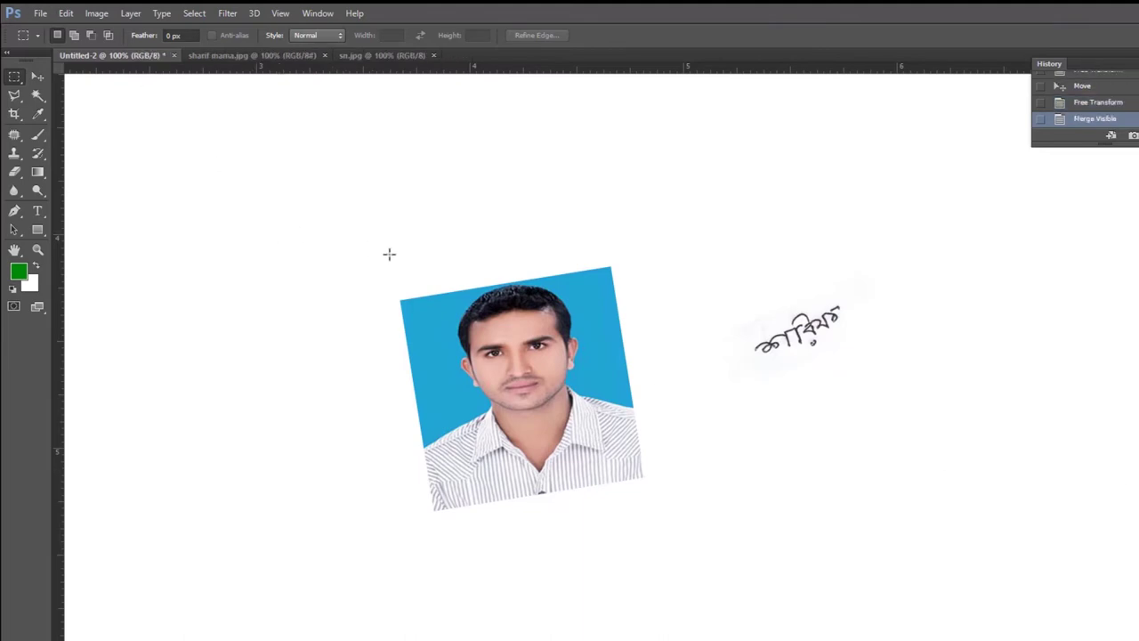
pyautogui.moveTo(393, 251)
pyautogui.mouseDown()
pyautogui.moveTo(658, 525)
pyautogui.moveTo(673, 526)
pyautogui.mouseUp()
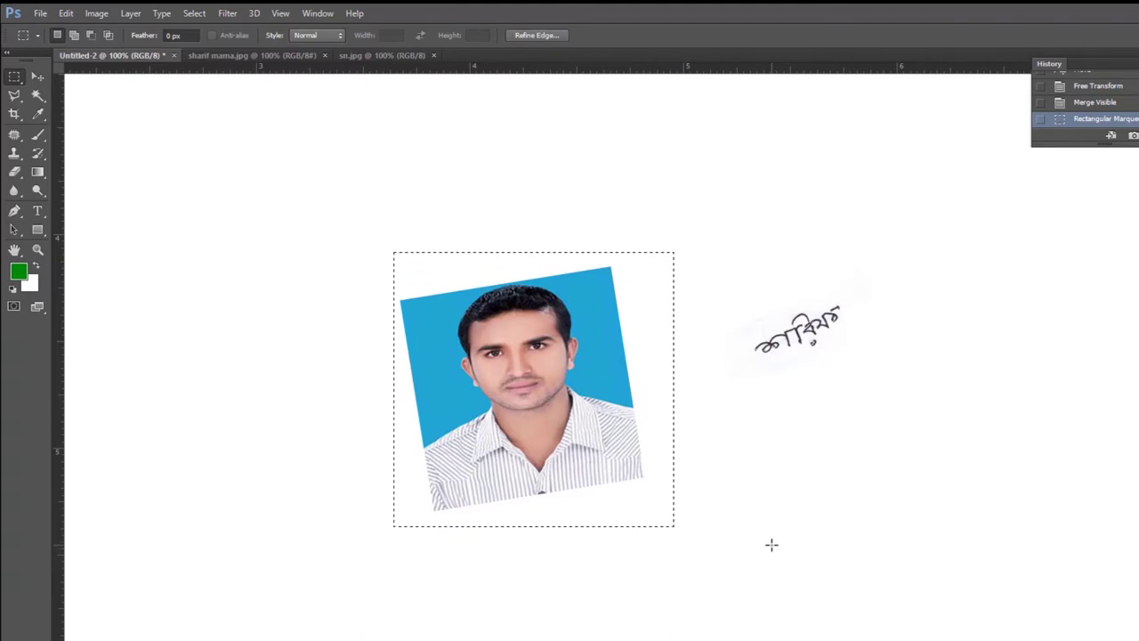
pyautogui.hotkey('ctrl', 'n')
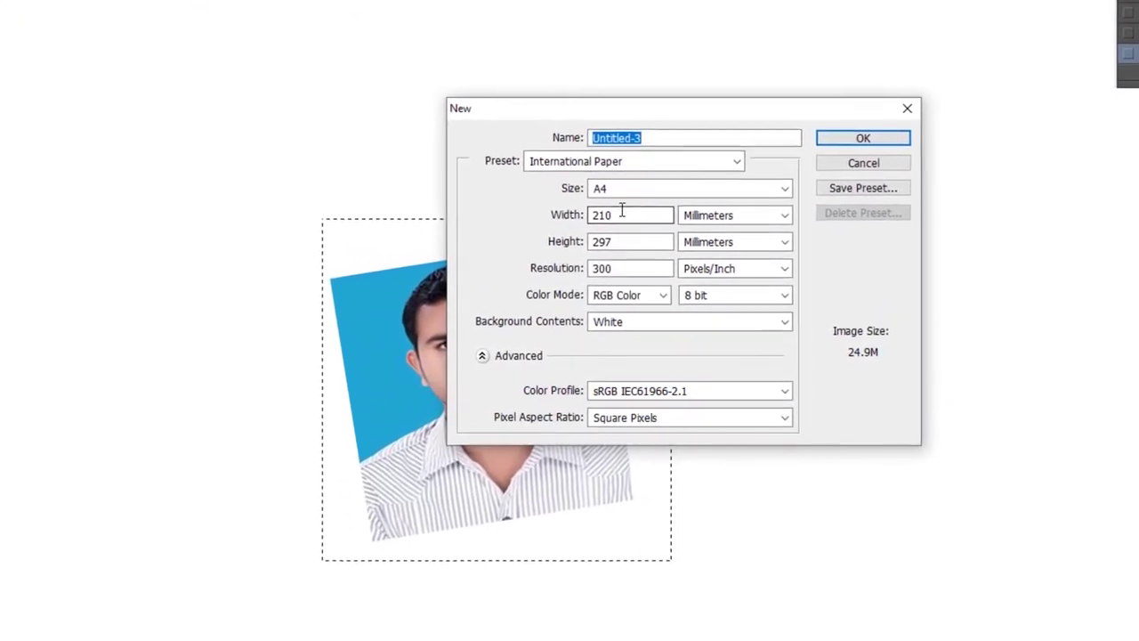
# Create a new white document 300×300 pixels at 300 pixels/inch.
pyautogui.click(626, 189)
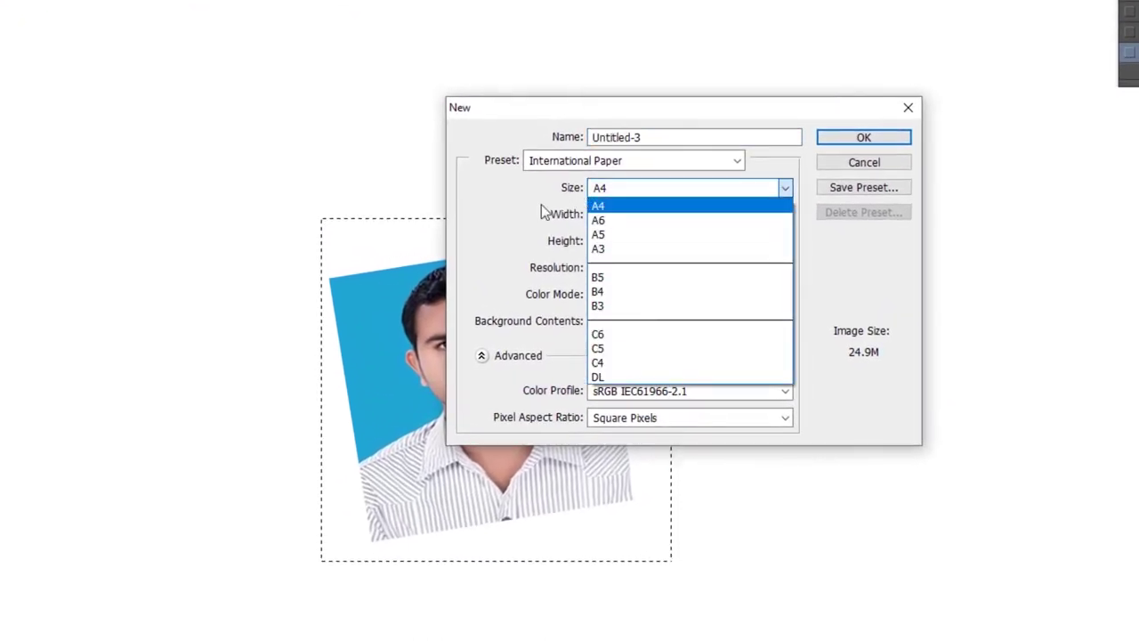
pyautogui.click(545, 213)
pyautogui.doubleClick(627, 215)
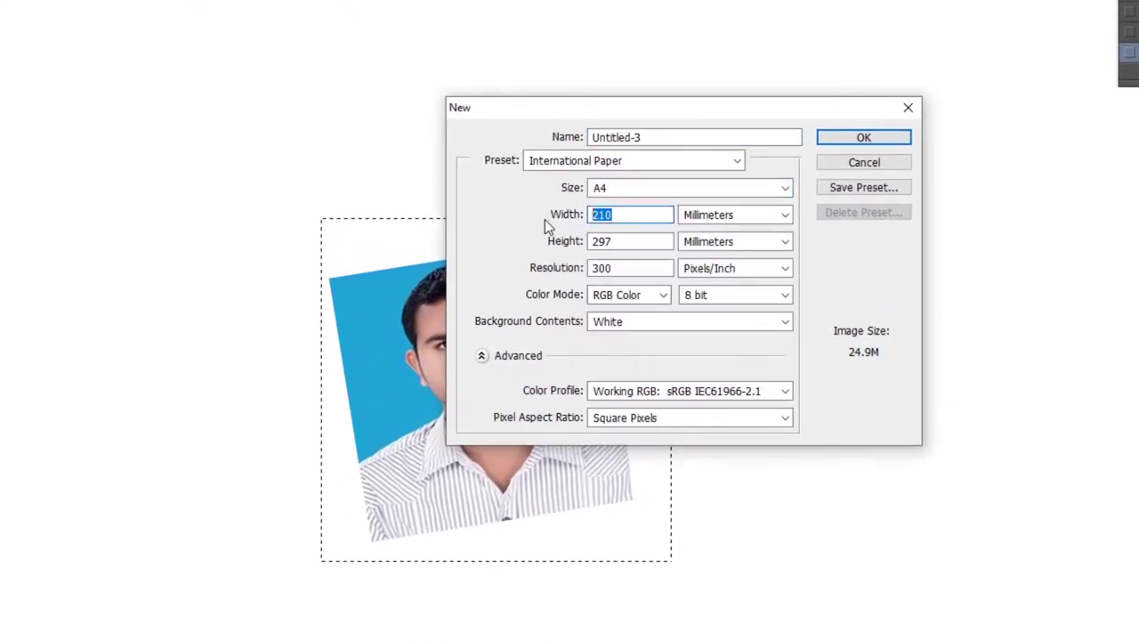
pyautogui.write('300')
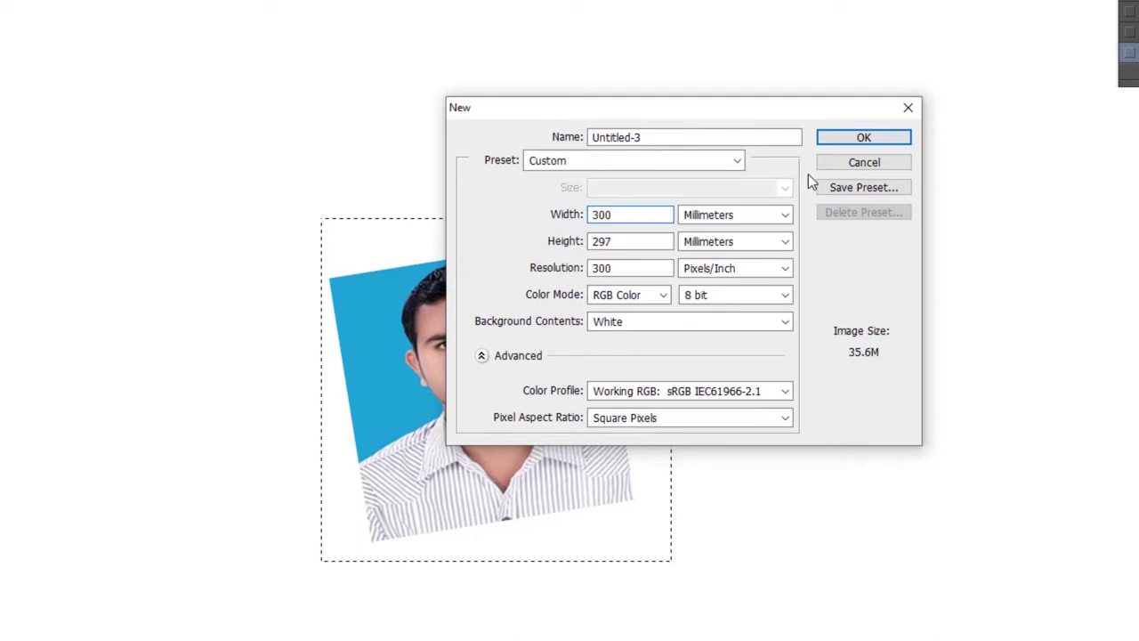
pyautogui.click(738, 217)
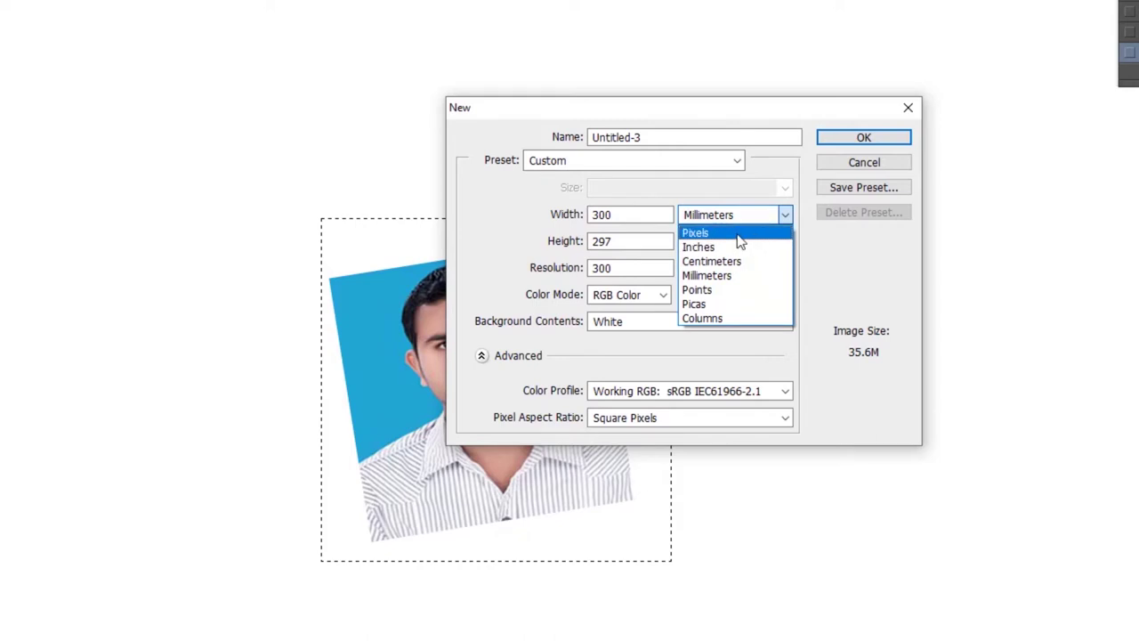
pyautogui.click(736, 233)
pyautogui.doubleClick(636, 240)
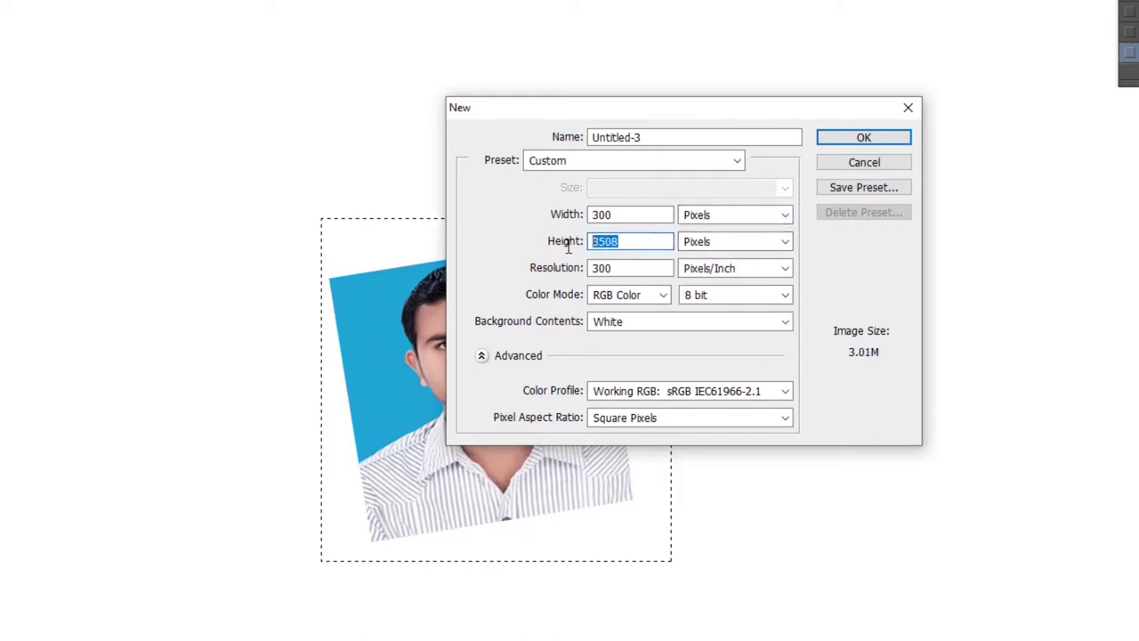
pyautogui.write('300')
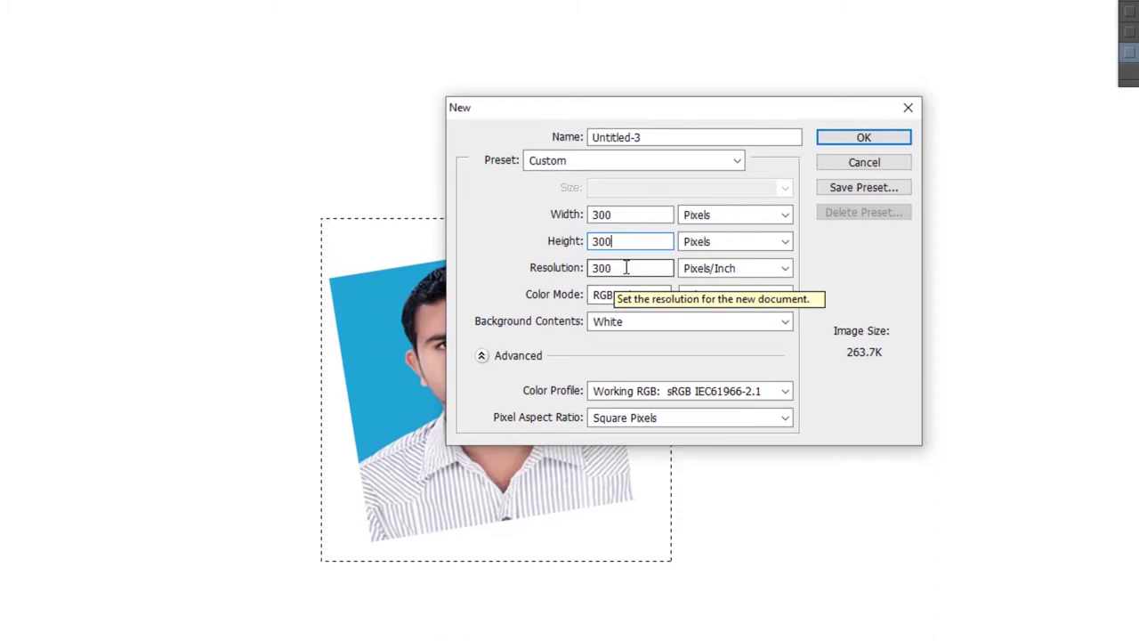
pyautogui.doubleClick(626, 267)
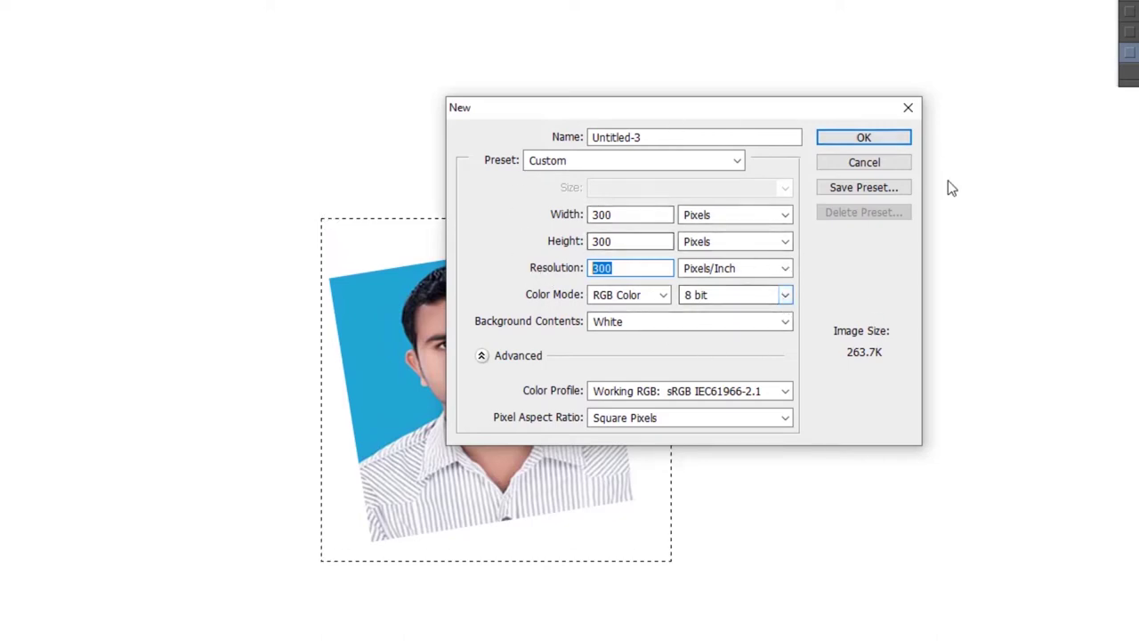
pyautogui.click(877, 139)
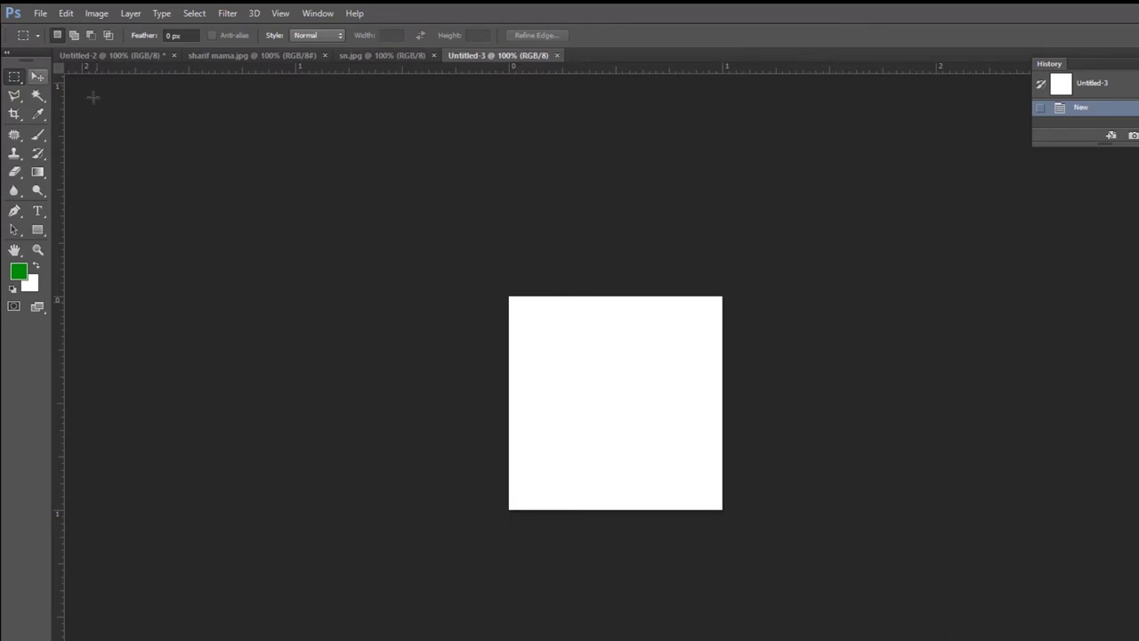
# With the Move tool, drag the selected passport photo from Untitled-2 into Untitled-3 as Layer 1.
pyautogui.click(37, 77)
pyautogui.moveTo(664, 441); pyautogui.dragTo(489, 355)
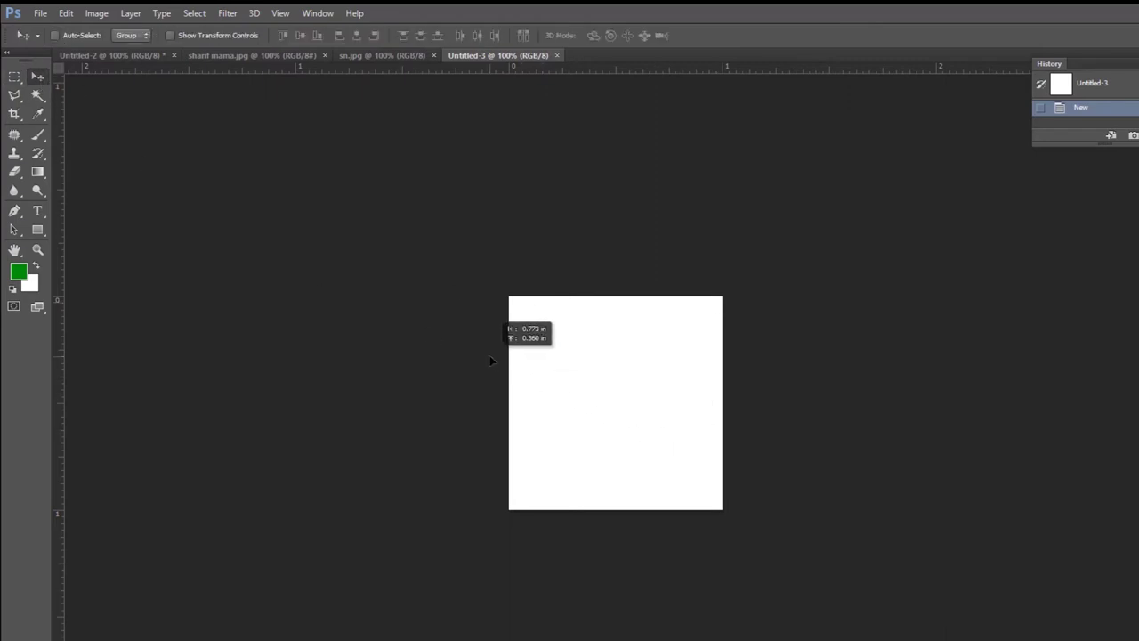
pyautogui.click(672, 288)
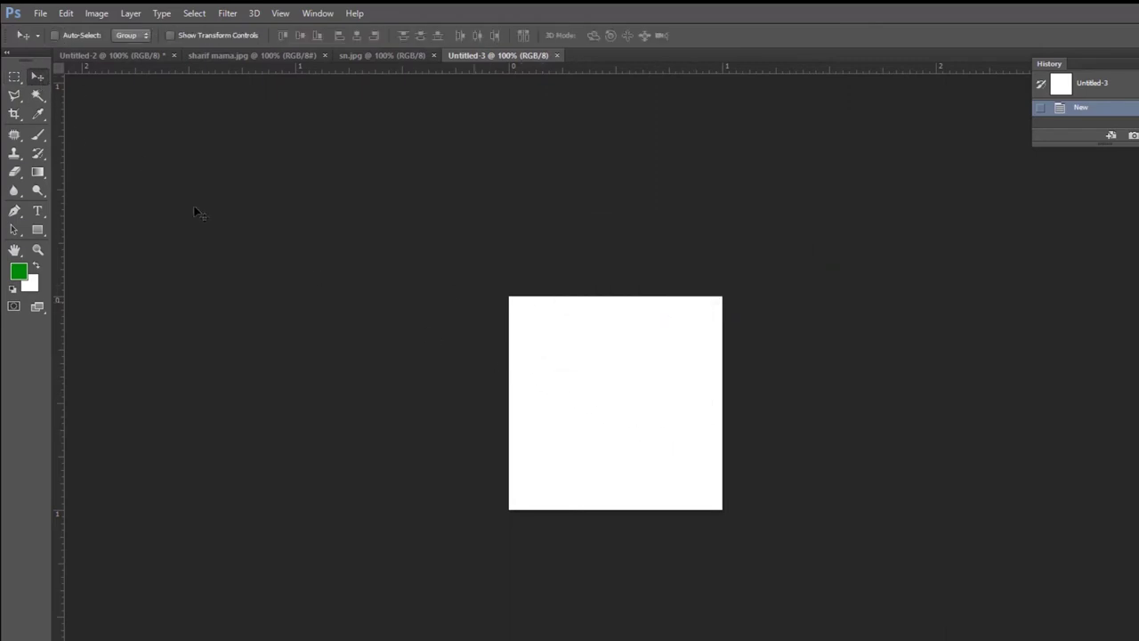
pyautogui.click(255, 56)
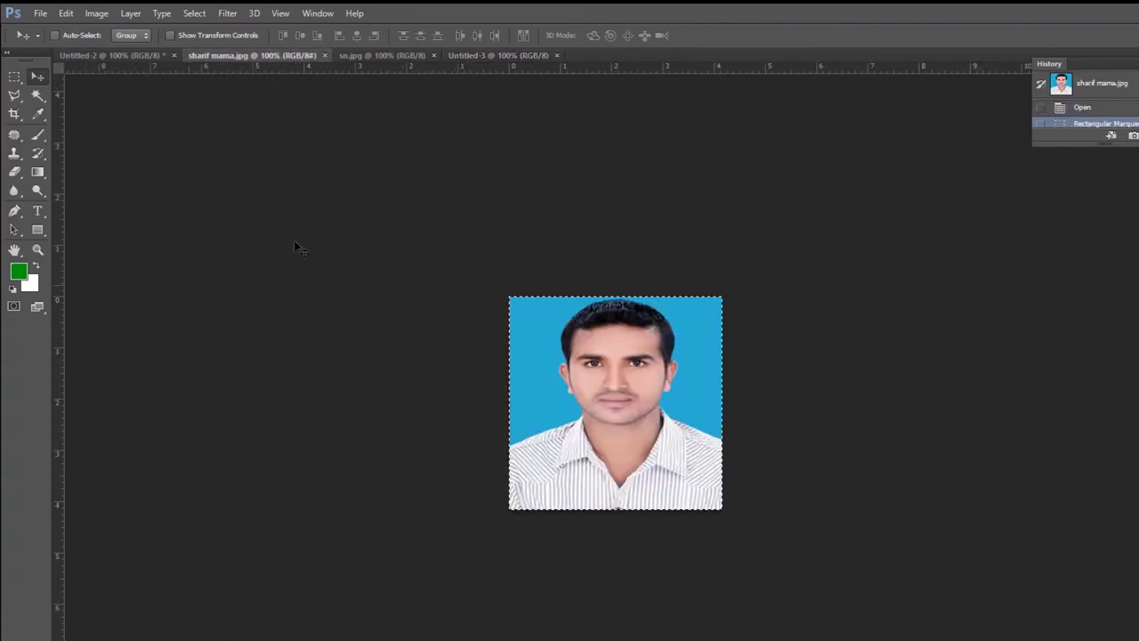
pyautogui.click(396, 56)
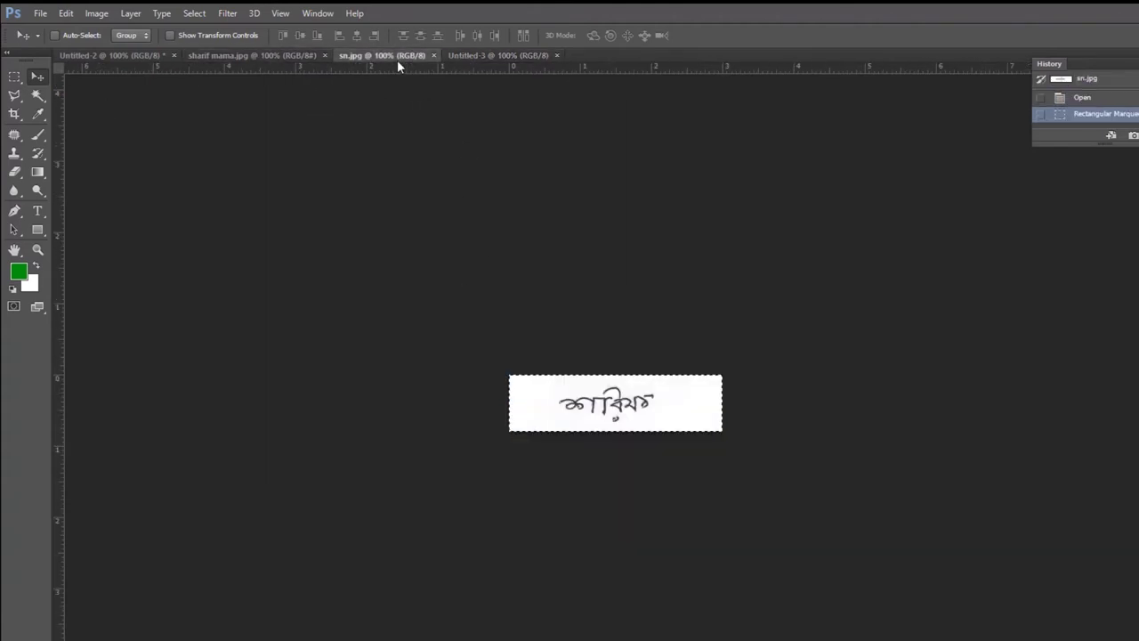
pyautogui.click(113, 56)
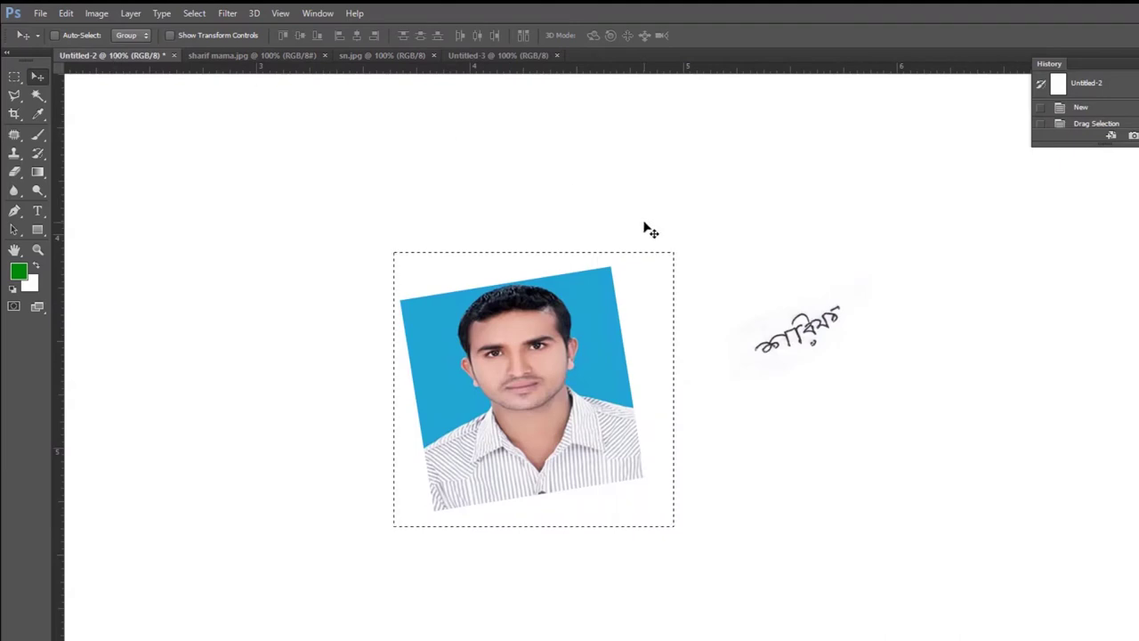
pyautogui.moveTo(556, 358)
pyautogui.mouseDown()
pyautogui.moveTo(524, 122)
pyautogui.moveTo(528, 74)
pyautogui.moveTo(618, 394)
pyautogui.moveTo(661, 415)
pyautogui.mouseUp()
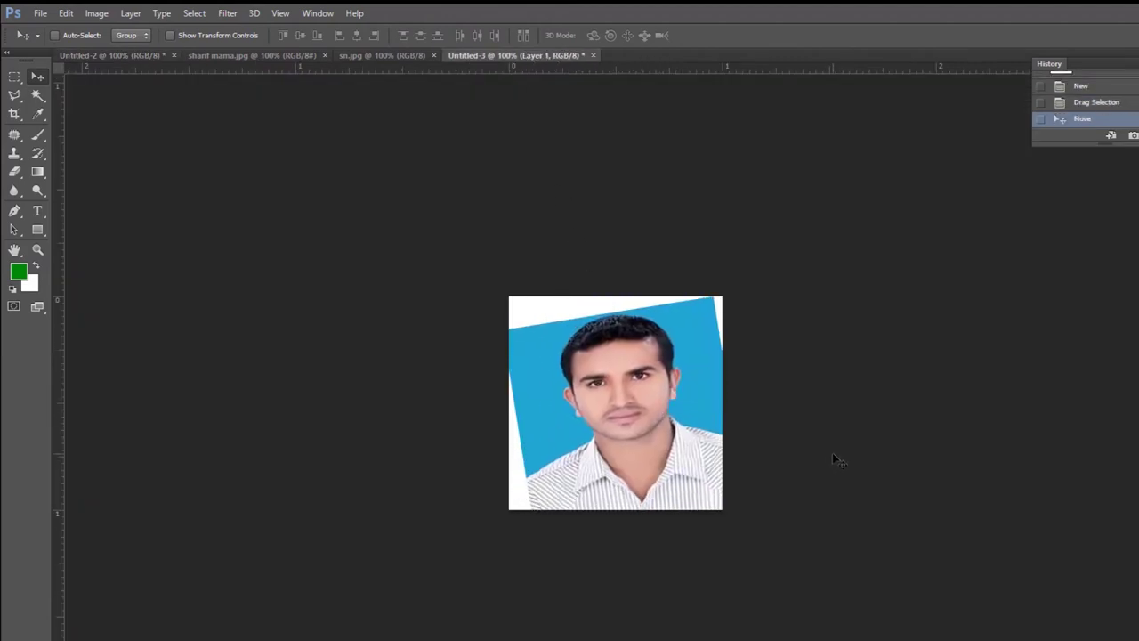
pyautogui.hotkey('ctrl', 't')
# Rotate the photo about 9.3°, reposition it to fill the square canvas, and commit.
pyautogui.moveTo(880, 399); pyautogui.dragTo(861, 430)
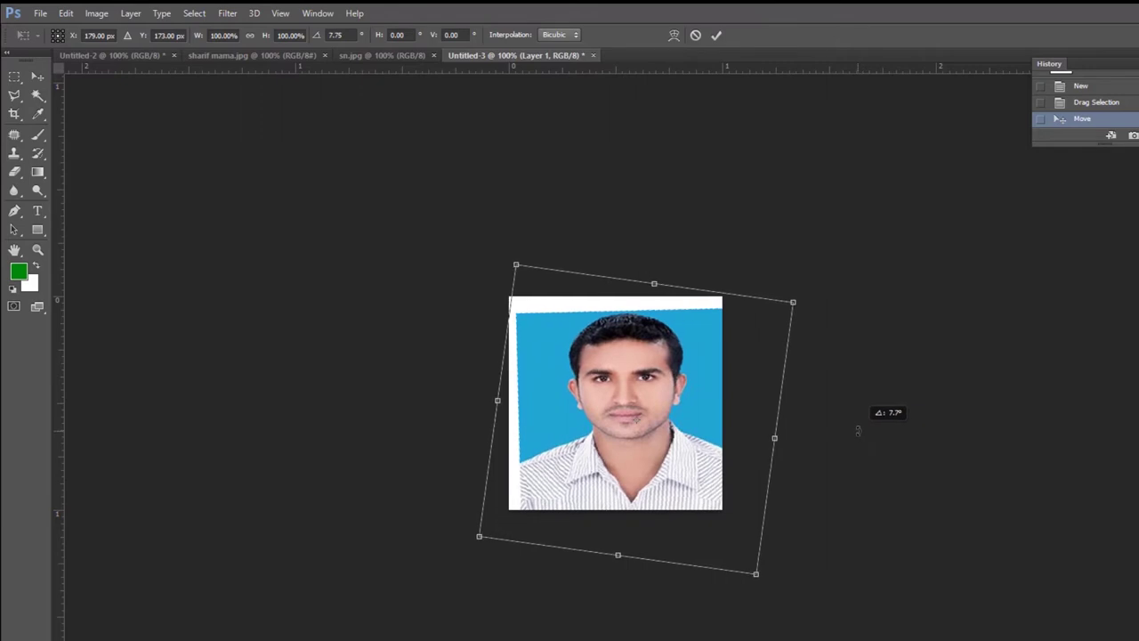
pyautogui.moveTo(861, 430); pyautogui.dragTo(859, 434)
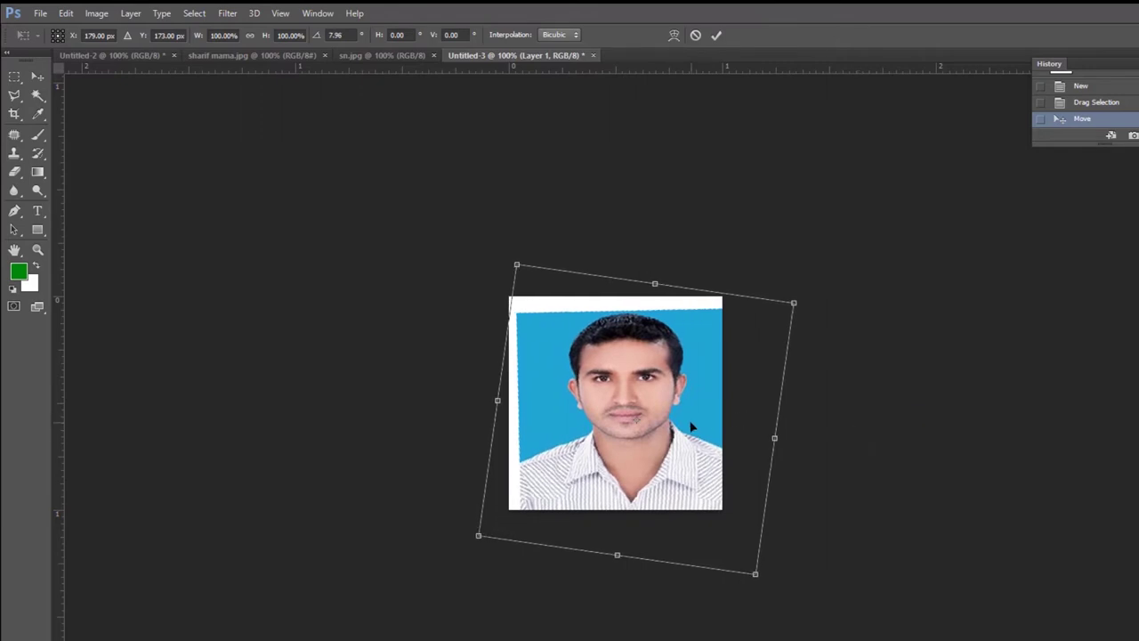
pyautogui.moveTo(688, 424); pyautogui.dragTo(682, 412)
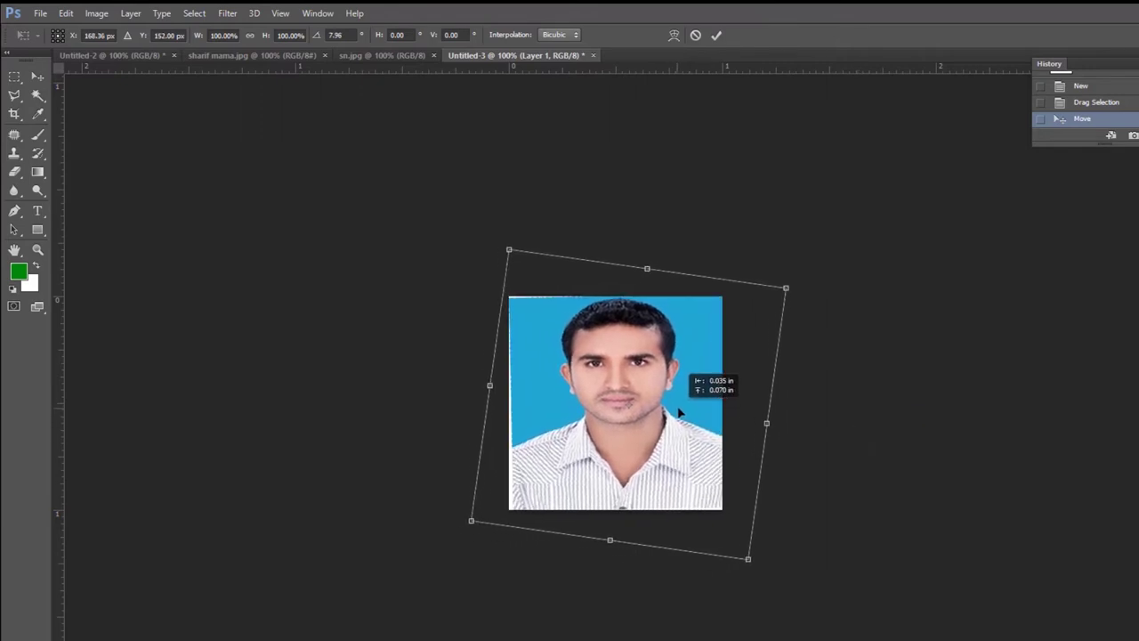
pyautogui.hotkey('ctrl', '+')
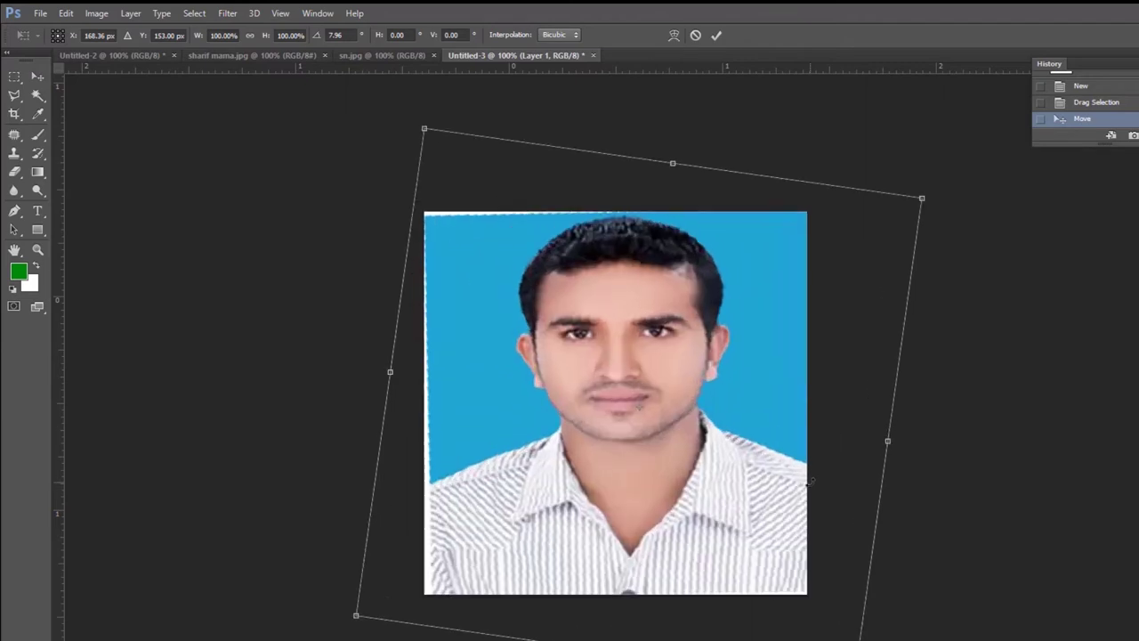
pyautogui.moveTo(988, 591); pyautogui.dragTo(979, 596)
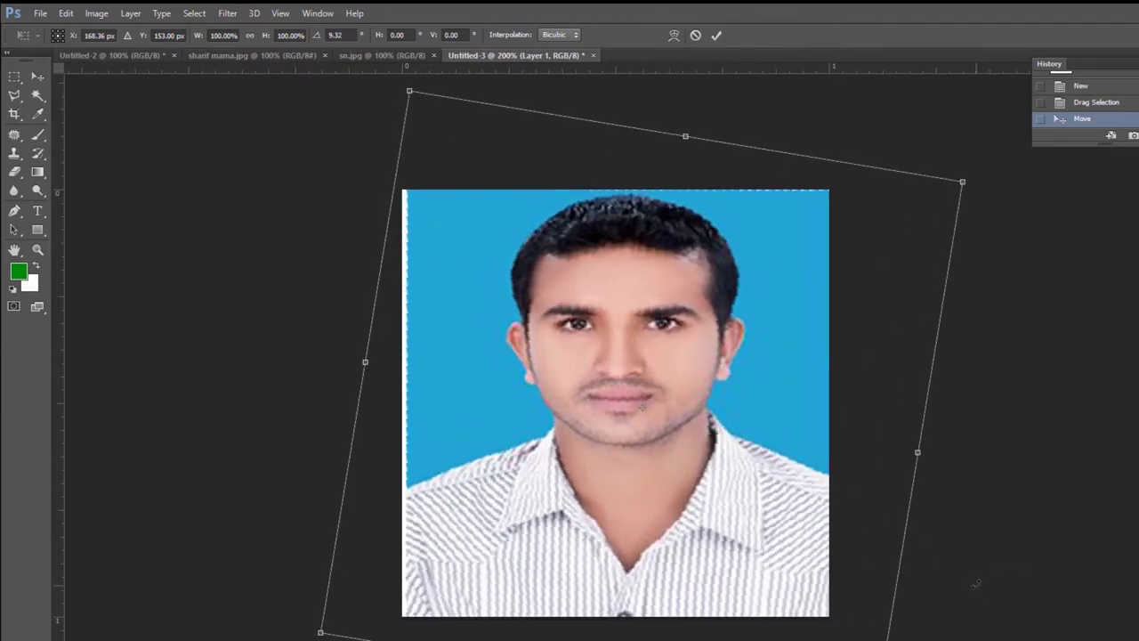
pyautogui.moveTo(979, 596)
pyautogui.mouseDown()
pyautogui.moveTo(973, 574)
pyautogui.moveTo(988, 624)
pyautogui.mouseUp()
pyautogui.press('Left')
pyautogui.press('Left')
pyautogui.press('Left')
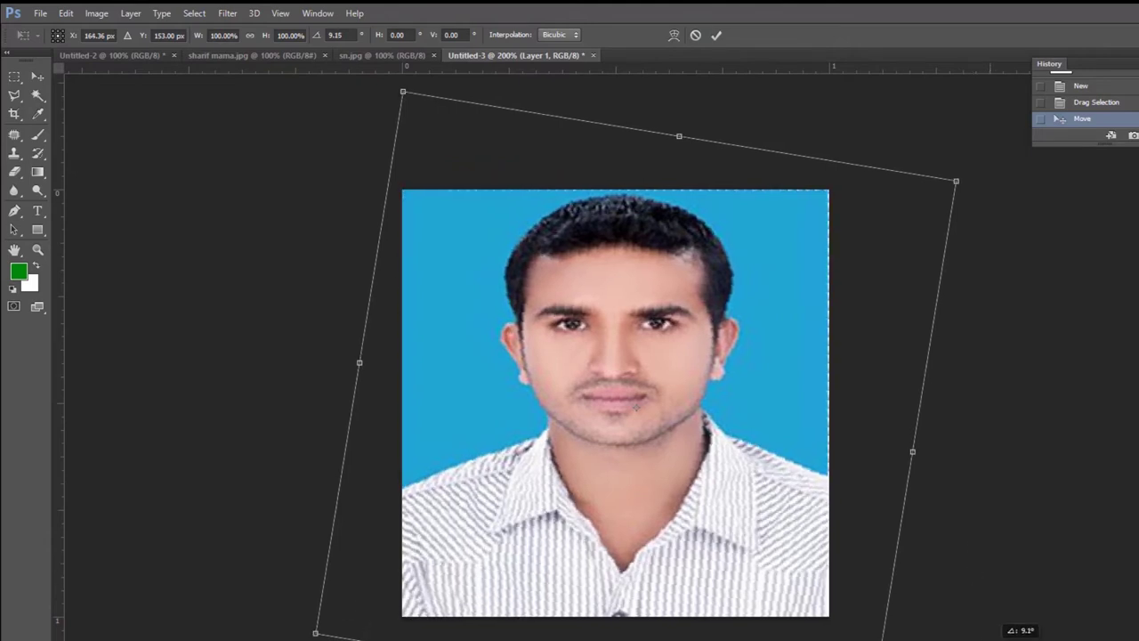
pyautogui.press('Return')
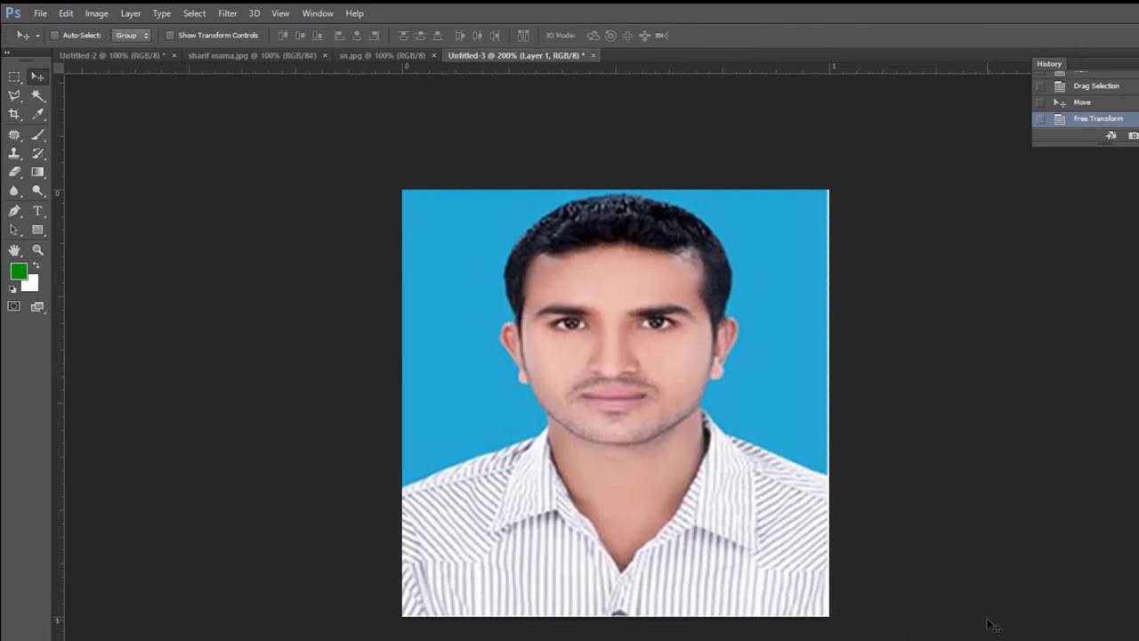
pyautogui.hotkey('ctrl', '-')
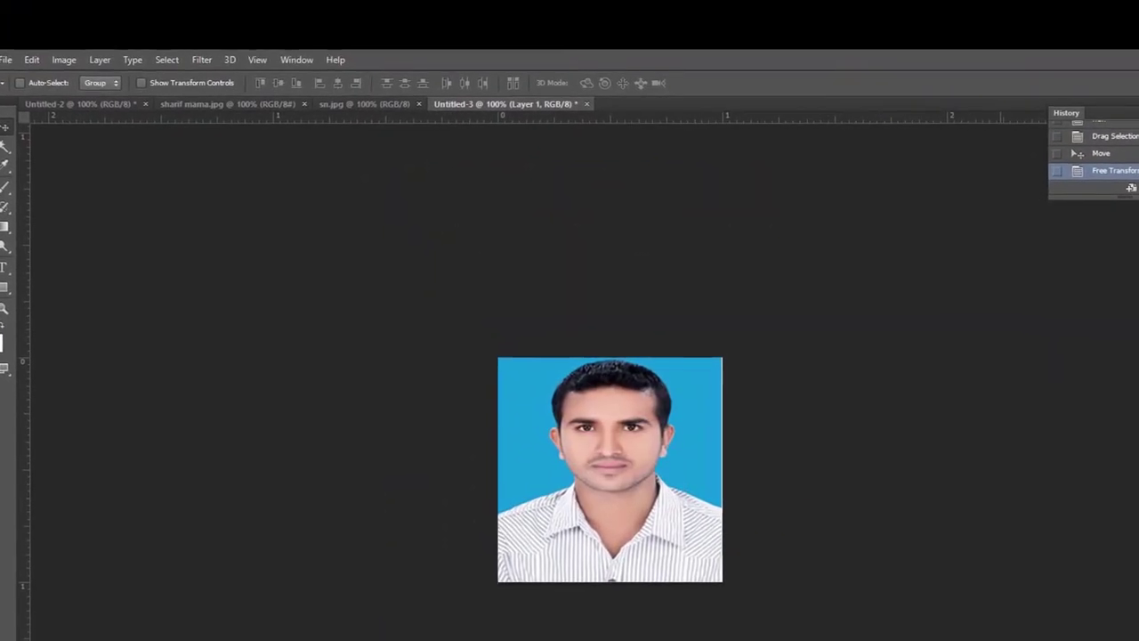
pyautogui.hotkey('ctrl', 's')
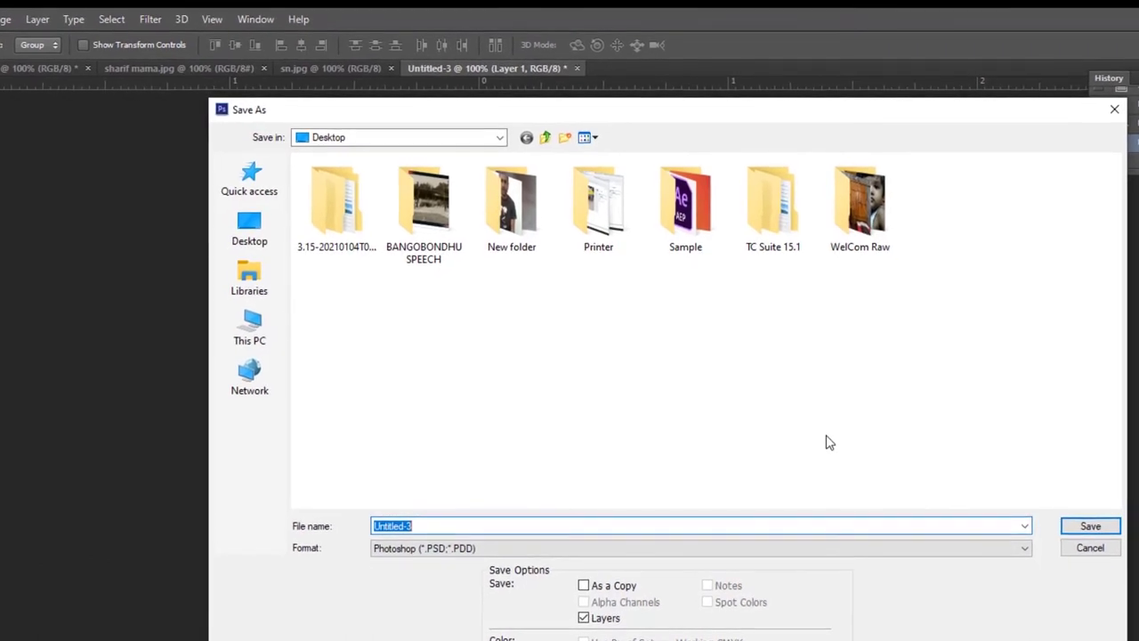
# Save the passport photo to the Desktop as 300.jpg with JPEG quality 8 (High).
pyautogui.write('300')
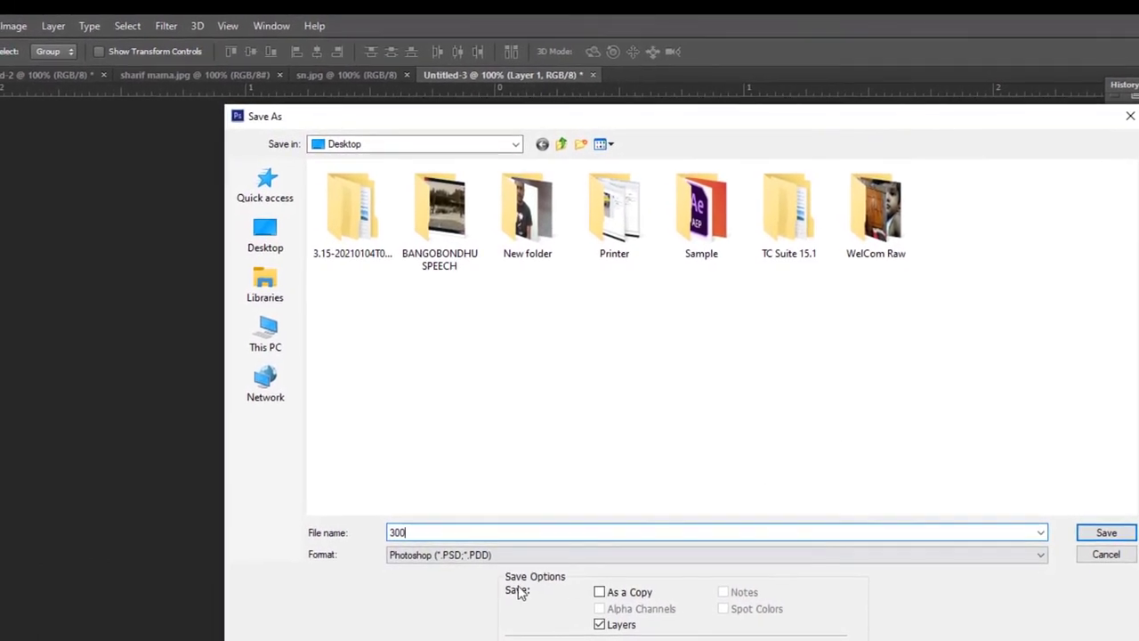
pyautogui.click(409, 553)
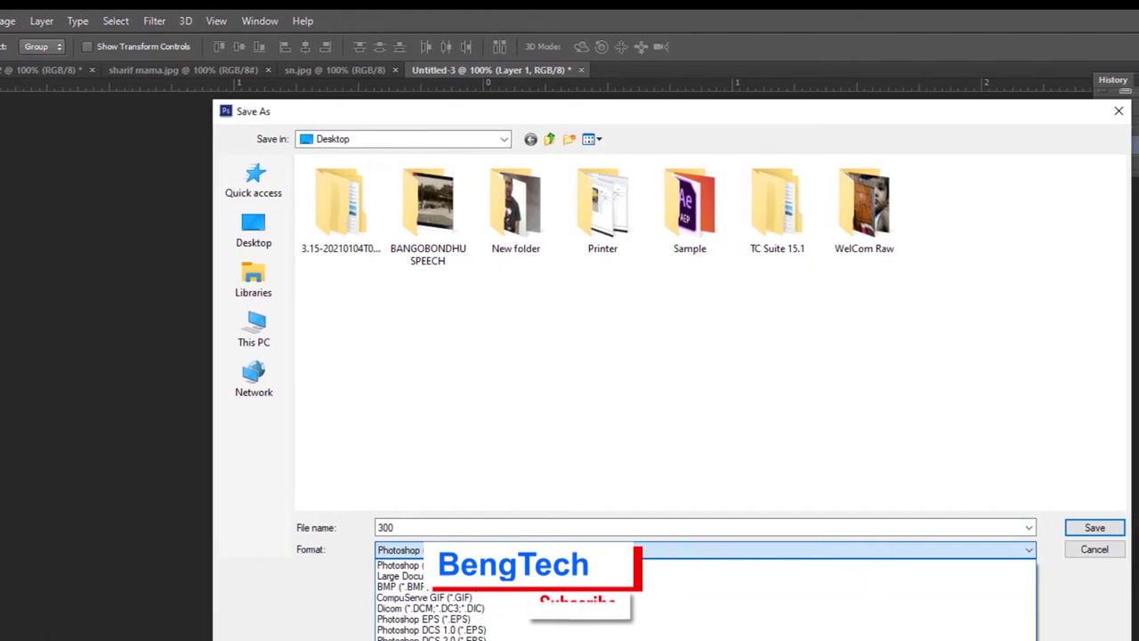
pyautogui.click(418, 636)
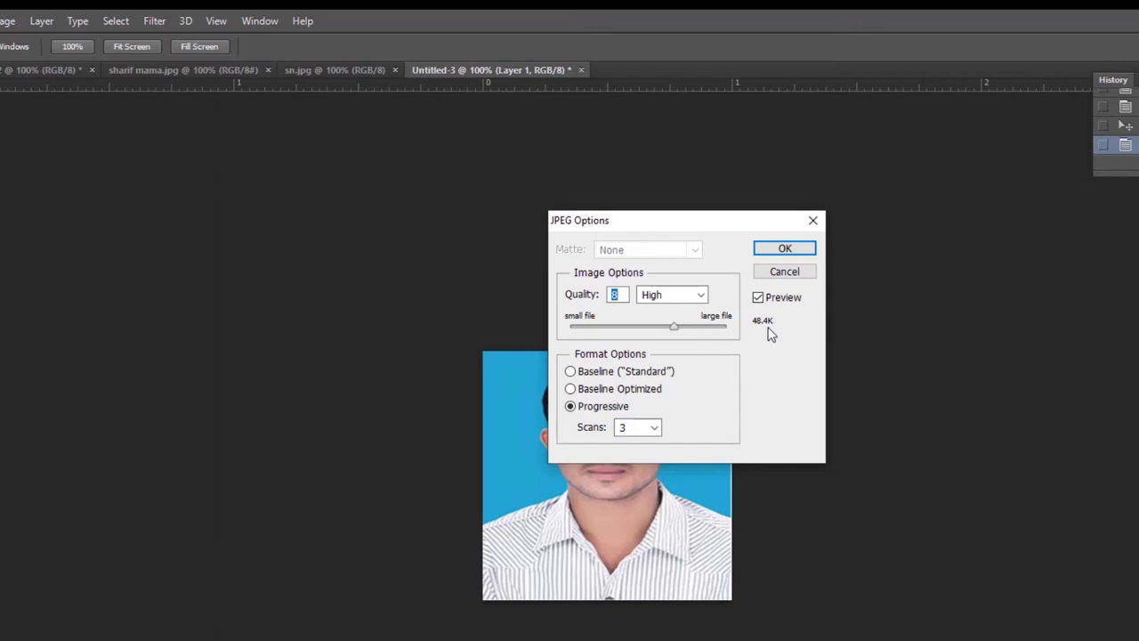
pyautogui.click(783, 251)
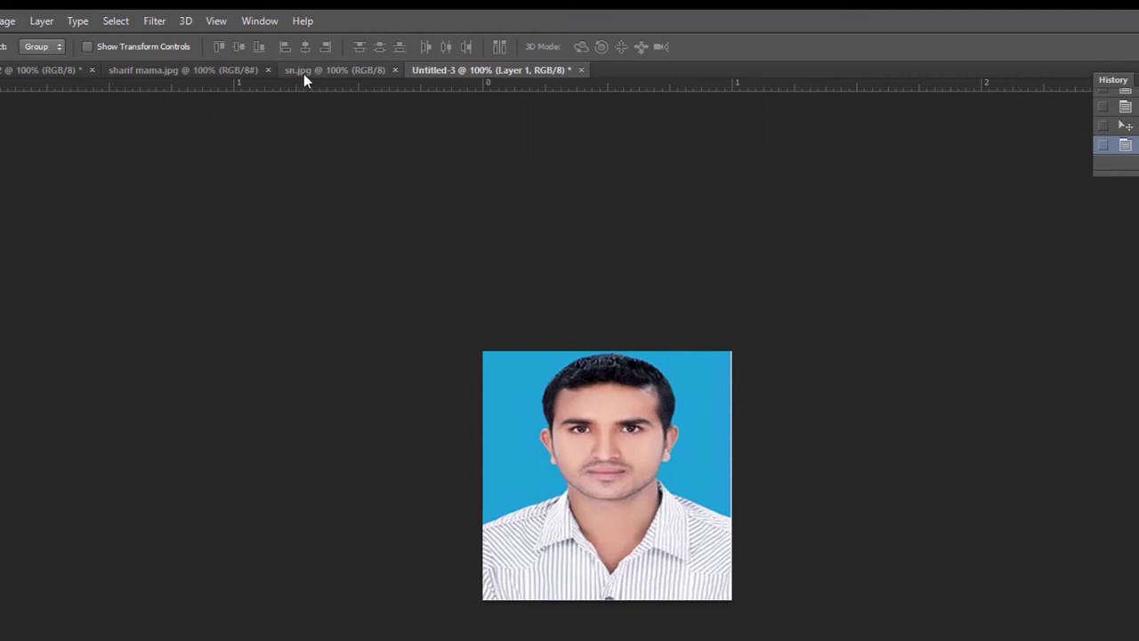
# Return to Untitled-2 and marquee-select a rectangle around the handwritten signature.
pyautogui.hotkey('ctrl', 'a')
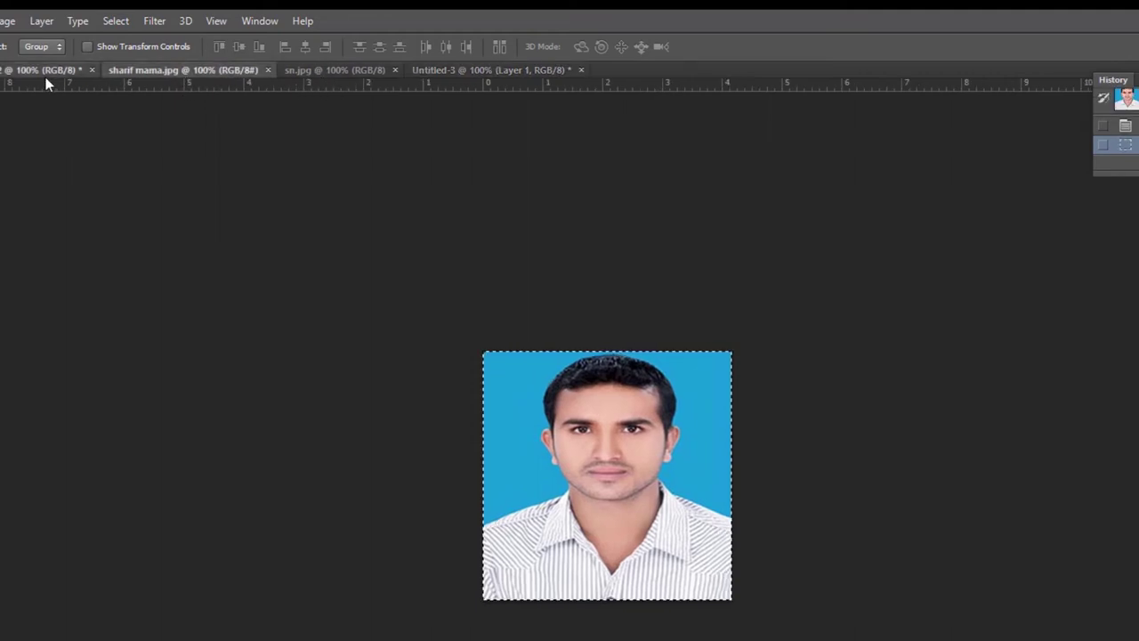
pyautogui.click(45, 71)
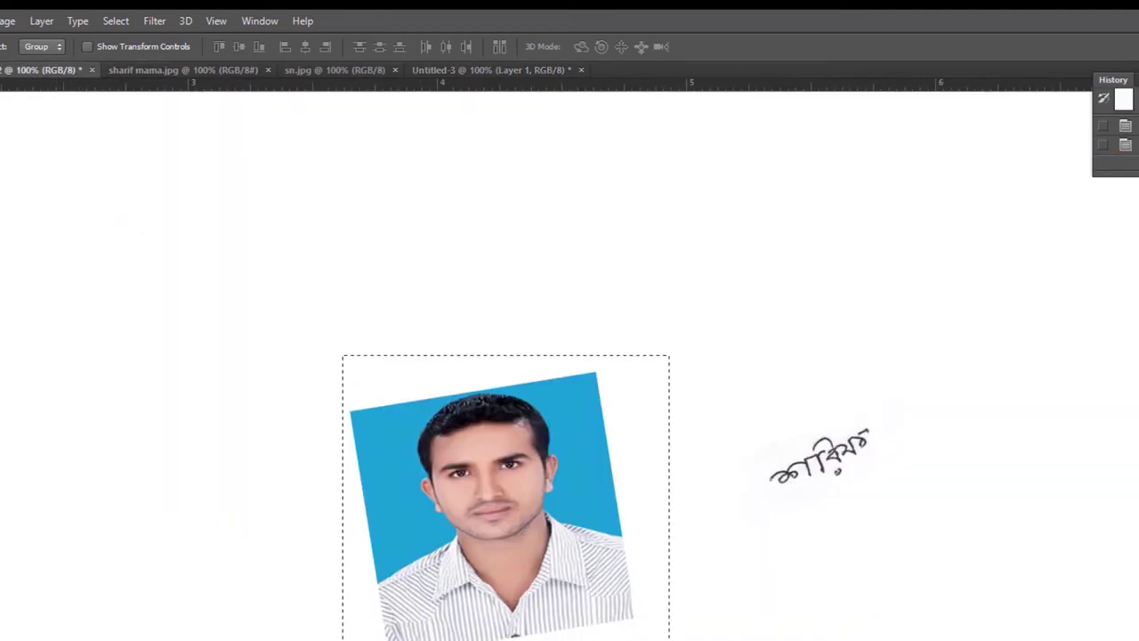
pyautogui.press('m')
pyautogui.hotkey('ctrl', 'd')
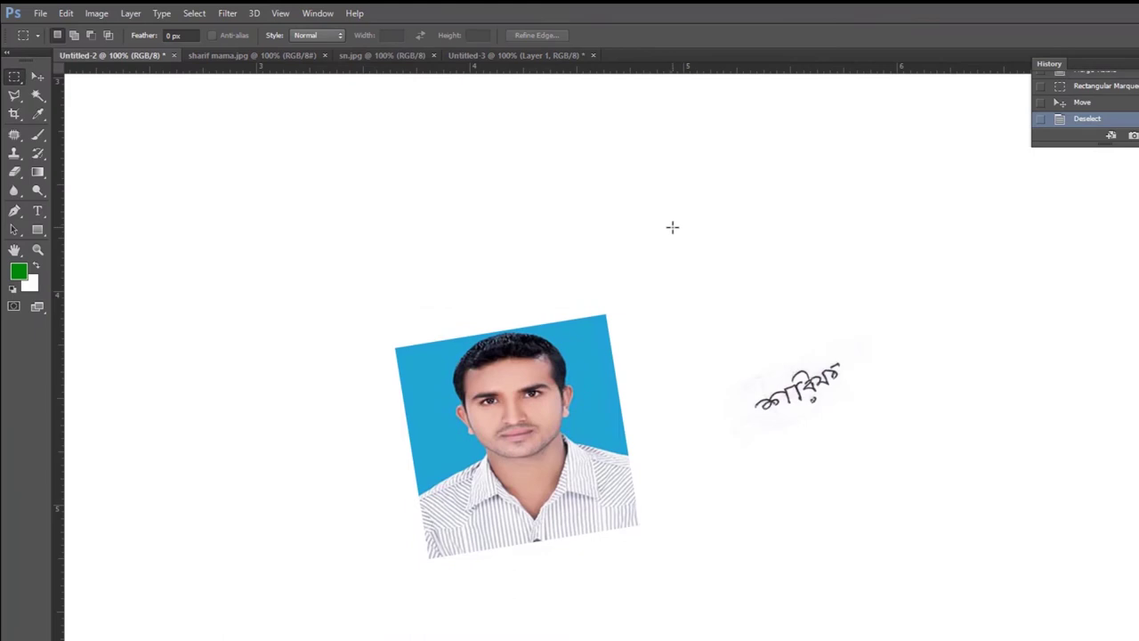
pyautogui.moveTo(719, 324); pyautogui.dragTo(877, 471)
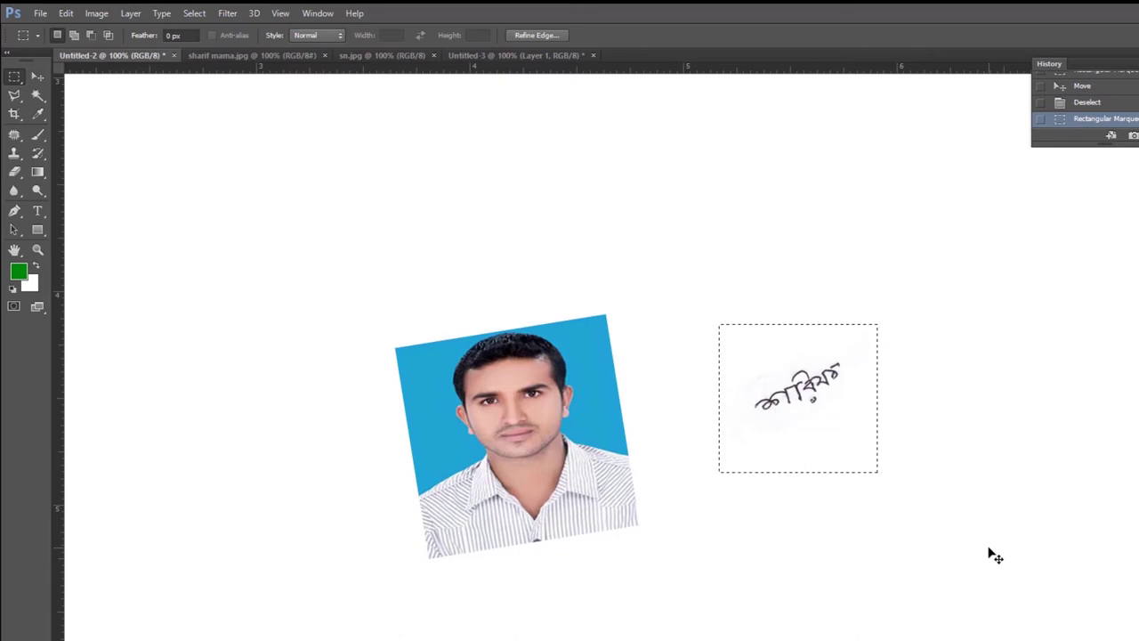
# Create a new white document 300×80 pixels at 300 pixels/inch.
pyautogui.hotkey('ctrl', 'n')
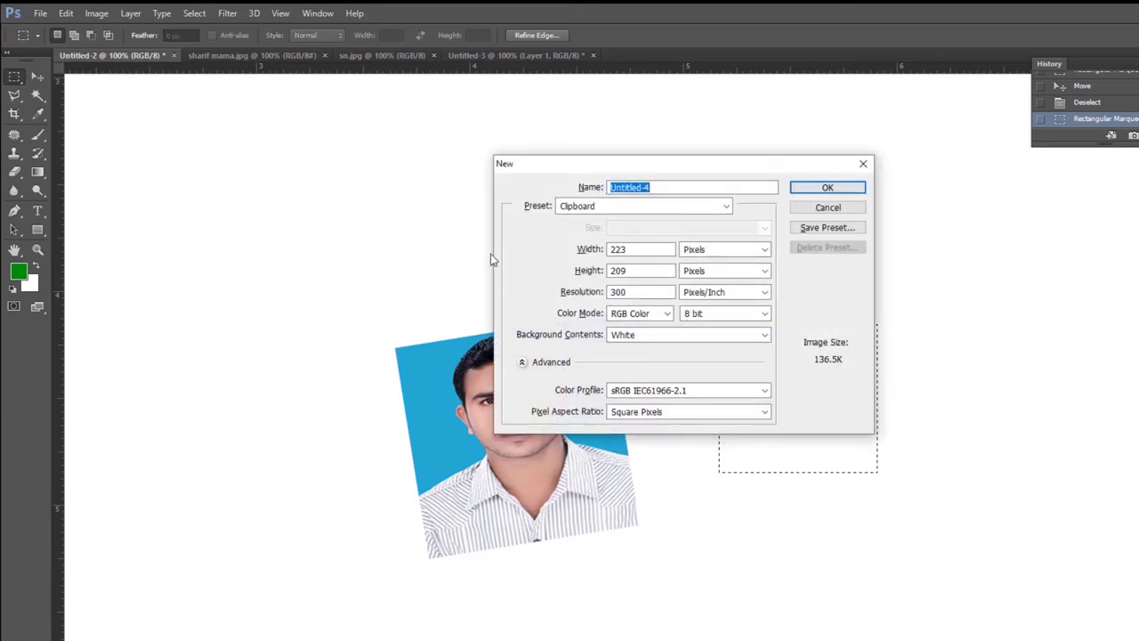
pyautogui.doubleClick(654, 249)
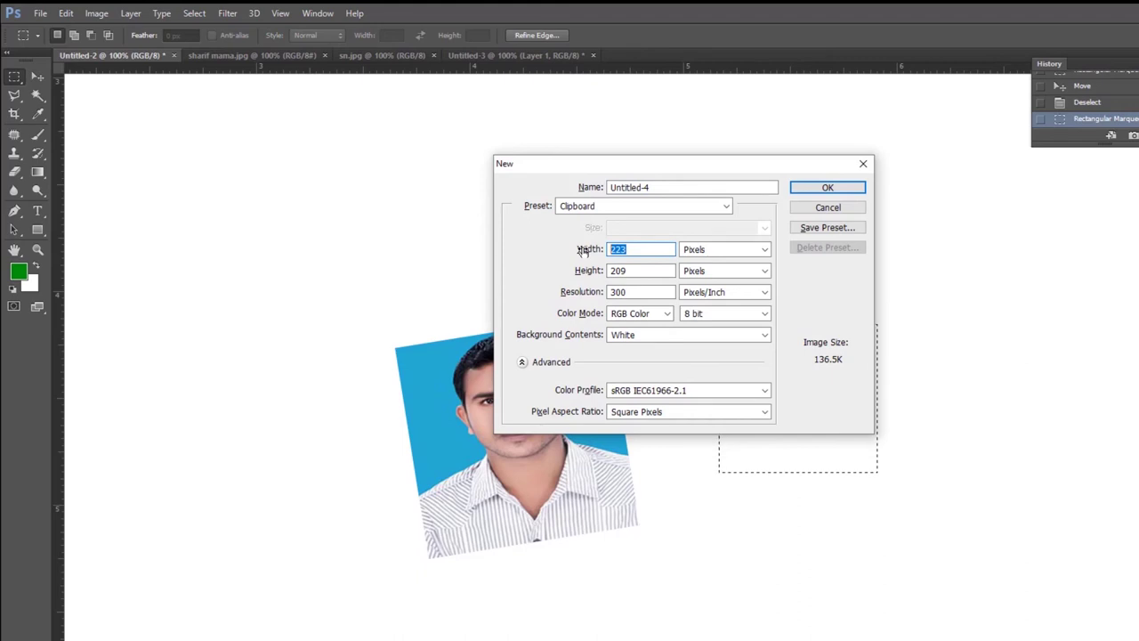
pyautogui.write('3')
pyautogui.press('BackSpace')
pyautogui.write('300')
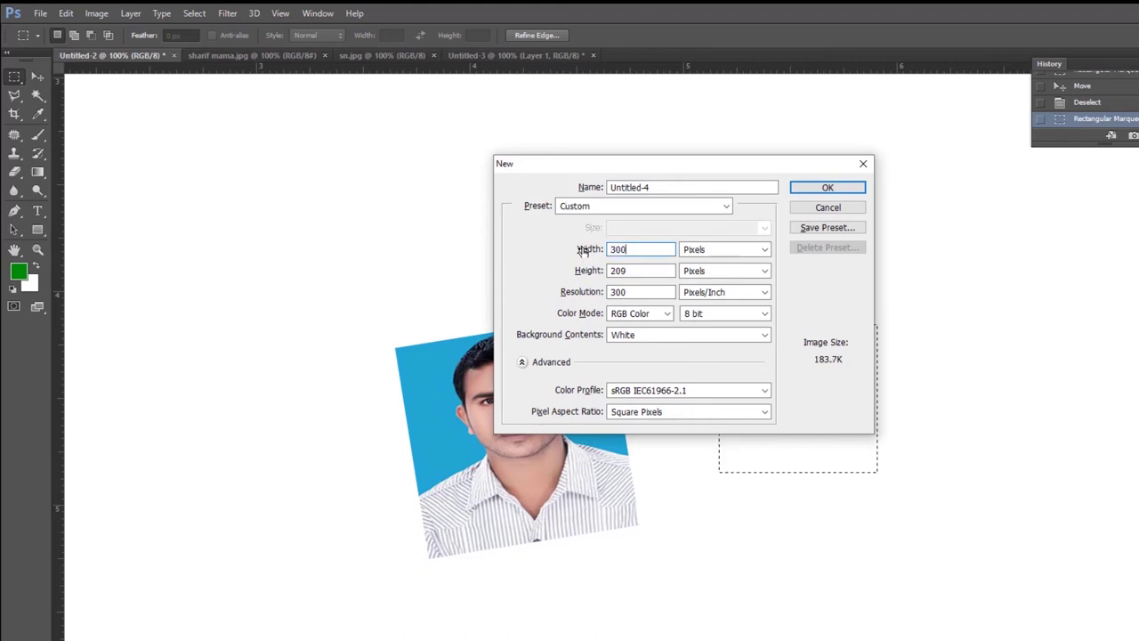
pyautogui.doubleClick(655, 271)
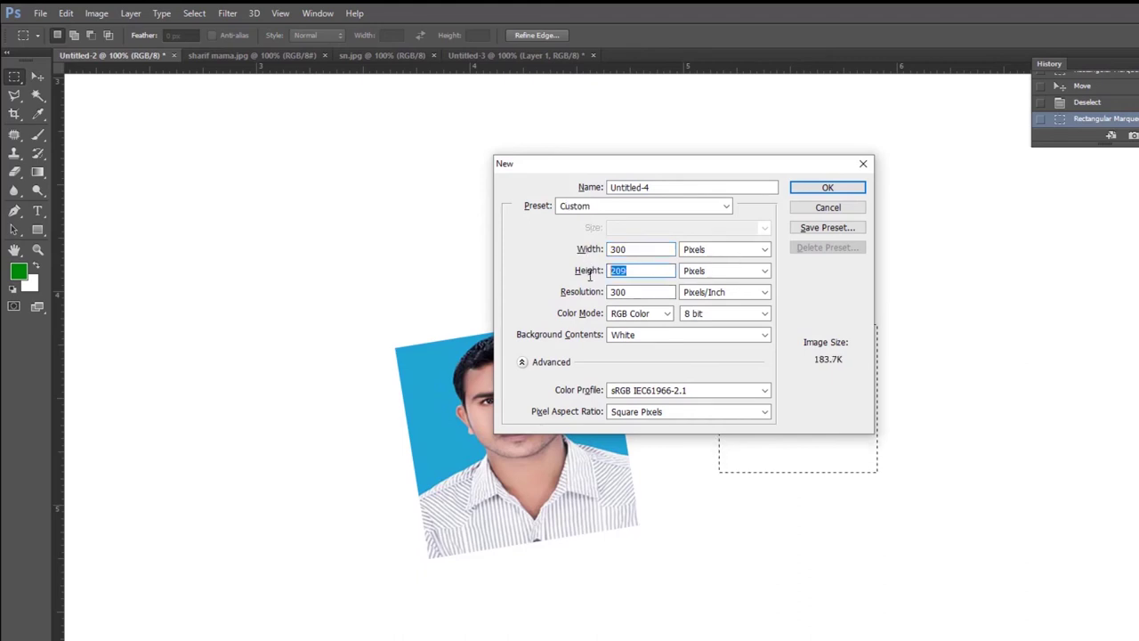
pyautogui.write('80')
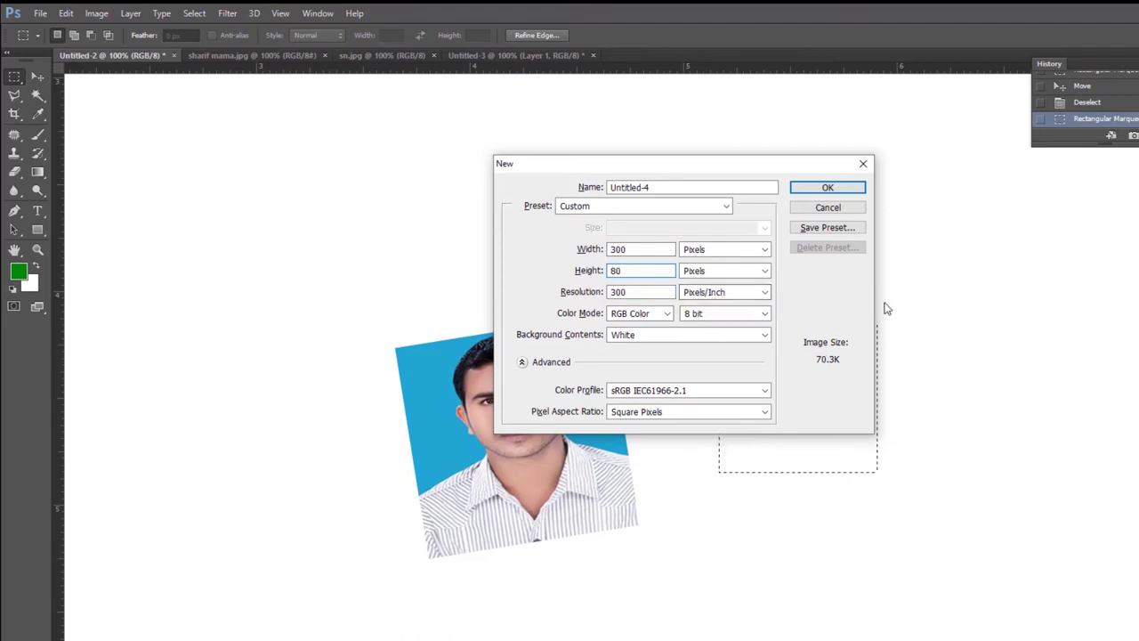
pyautogui.click(828, 188)
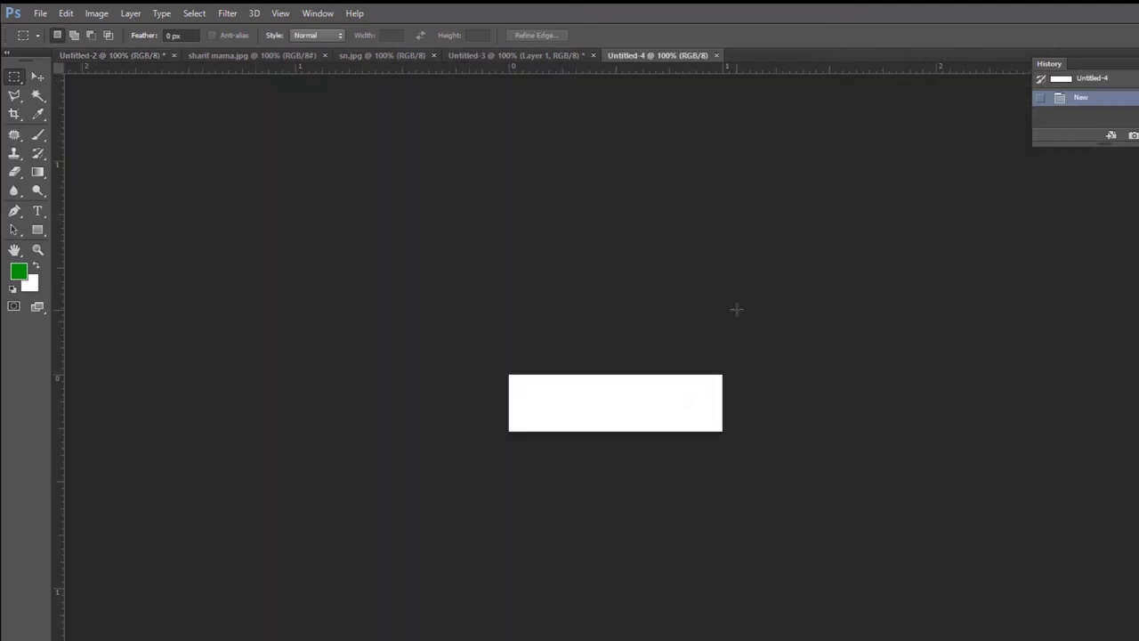
# Paste the signature into Untitled-4 and move it to the middle of the canvas.
pyautogui.hotkey('ctrl', '+')
pyautogui.hotkey('ctrl', 'v')
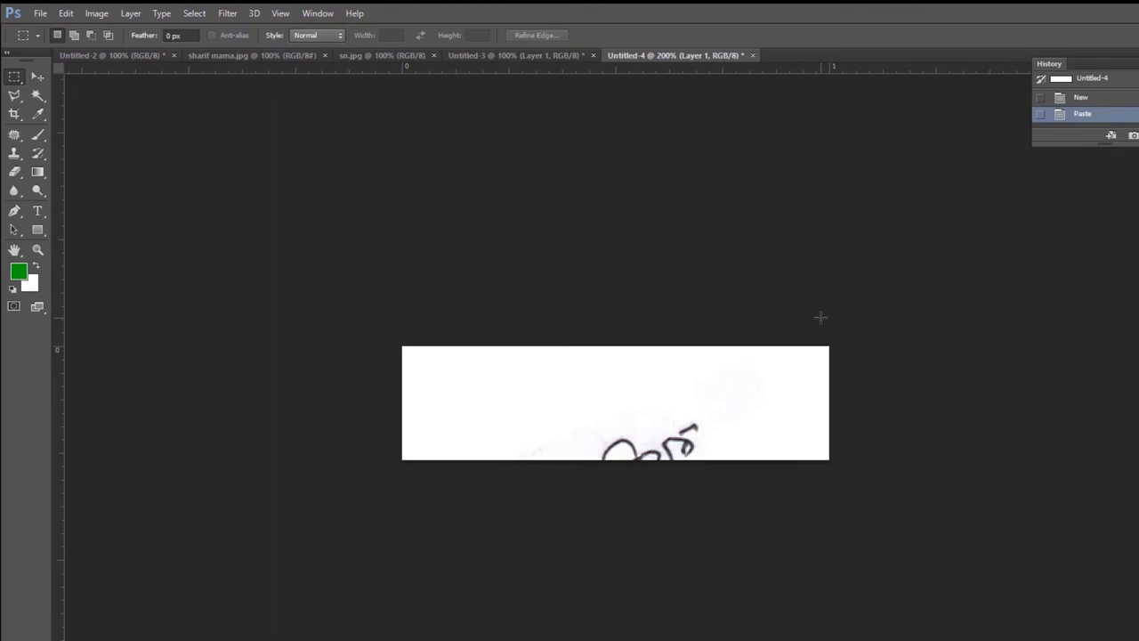
pyautogui.press('v')
pyautogui.moveTo(709, 450); pyautogui.dragTo(694, 361)
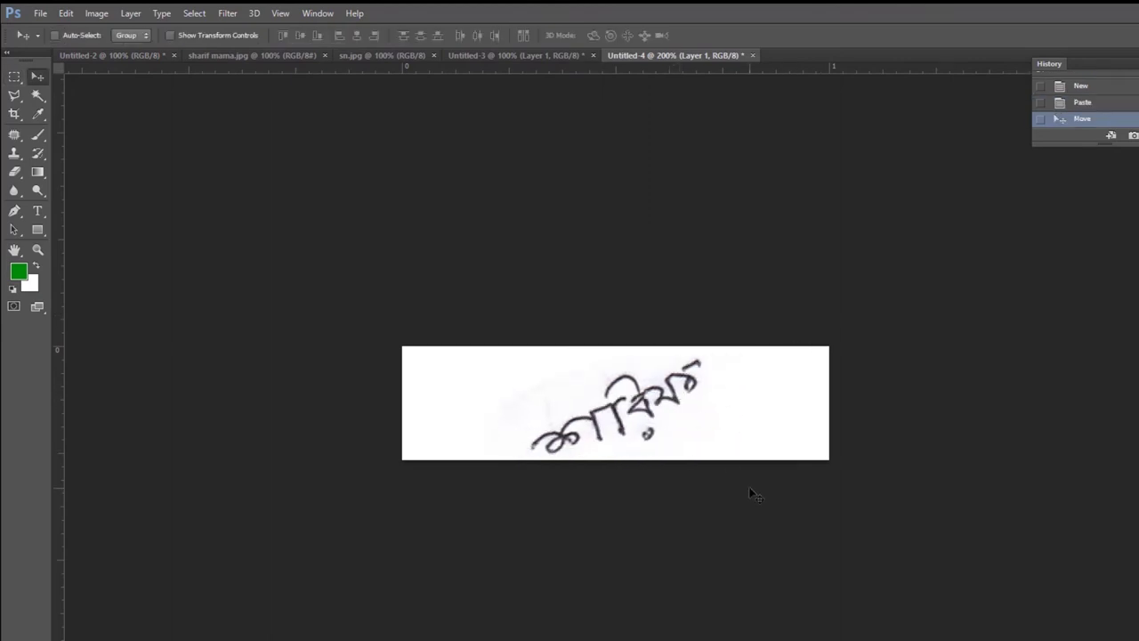
# Rotate the signature about 23° so the writing is level, nudge it, and commit.
pyautogui.hotkey('ctrl', 't')
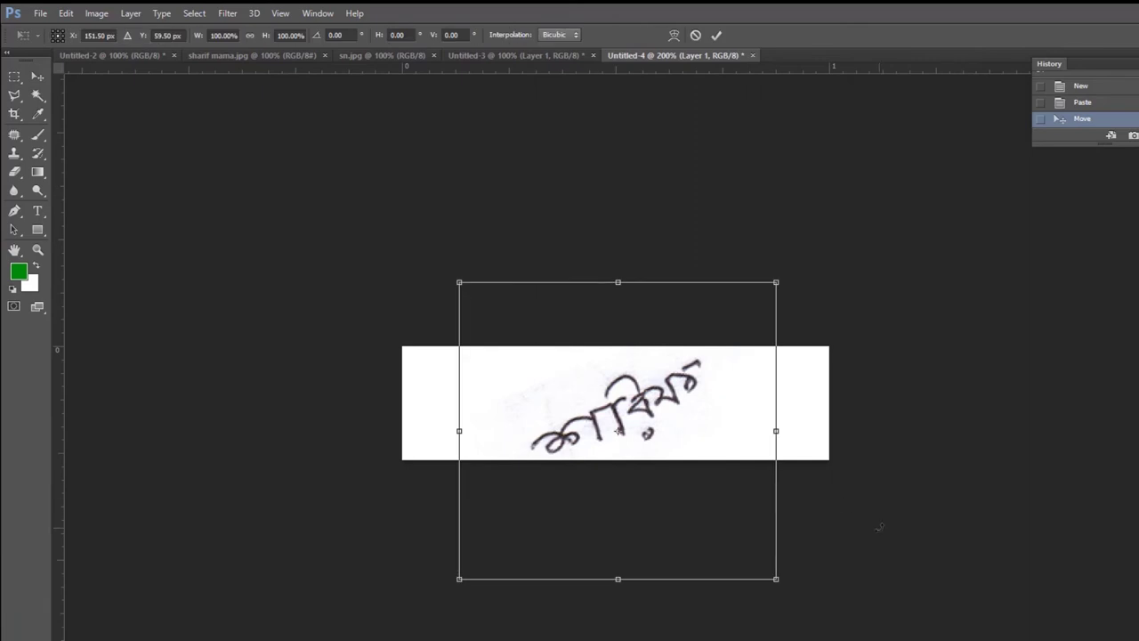
pyautogui.moveTo(875, 529); pyautogui.dragTo(806, 608)
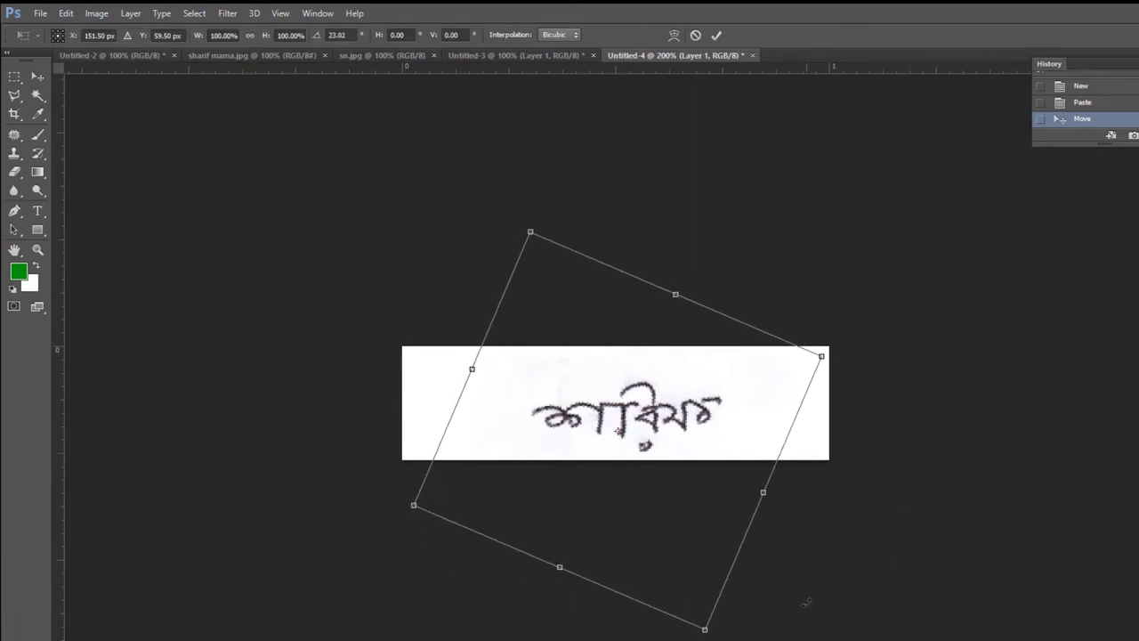
pyautogui.press('Up')
pyautogui.press('Up')
pyautogui.press('Up')
pyautogui.press('Left')
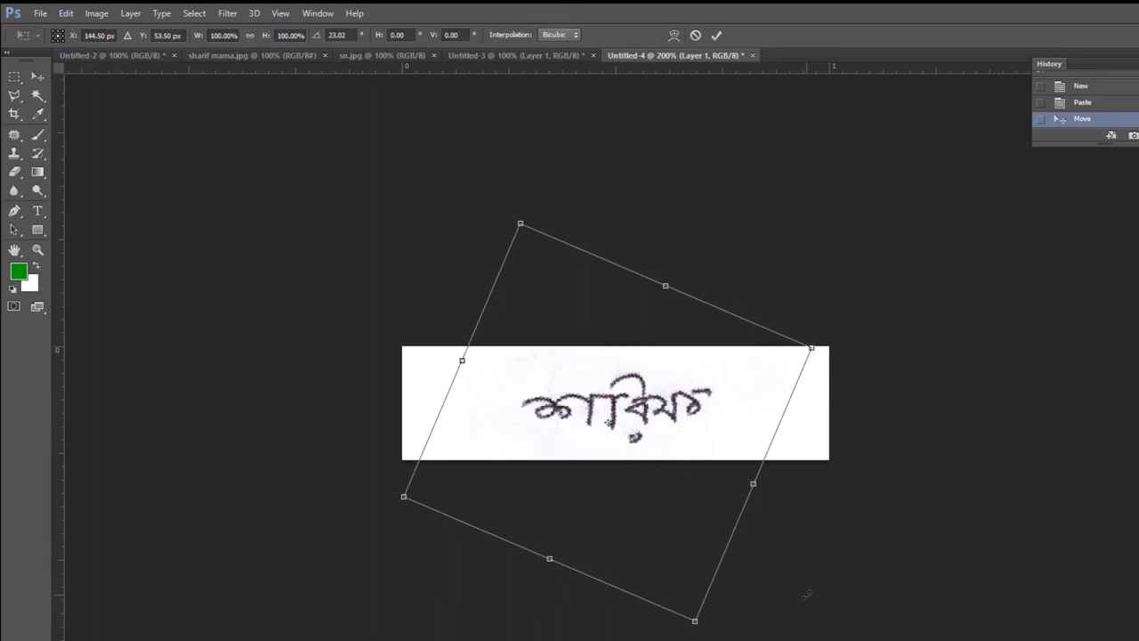
pyautogui.press('Return')
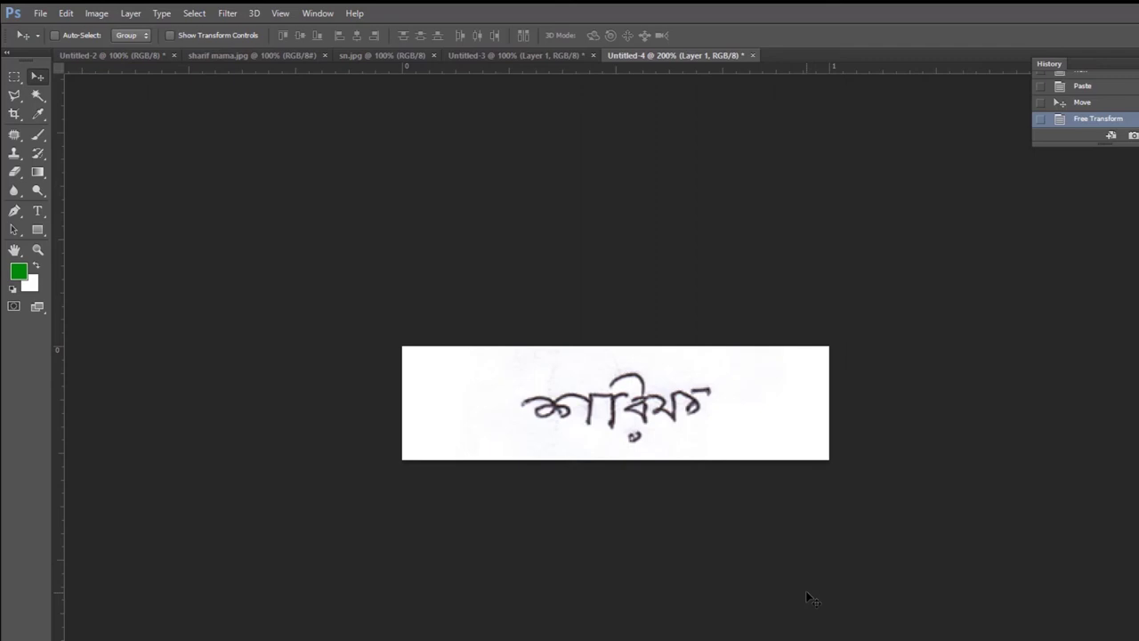
pyautogui.hotkey('ctrl', 's')
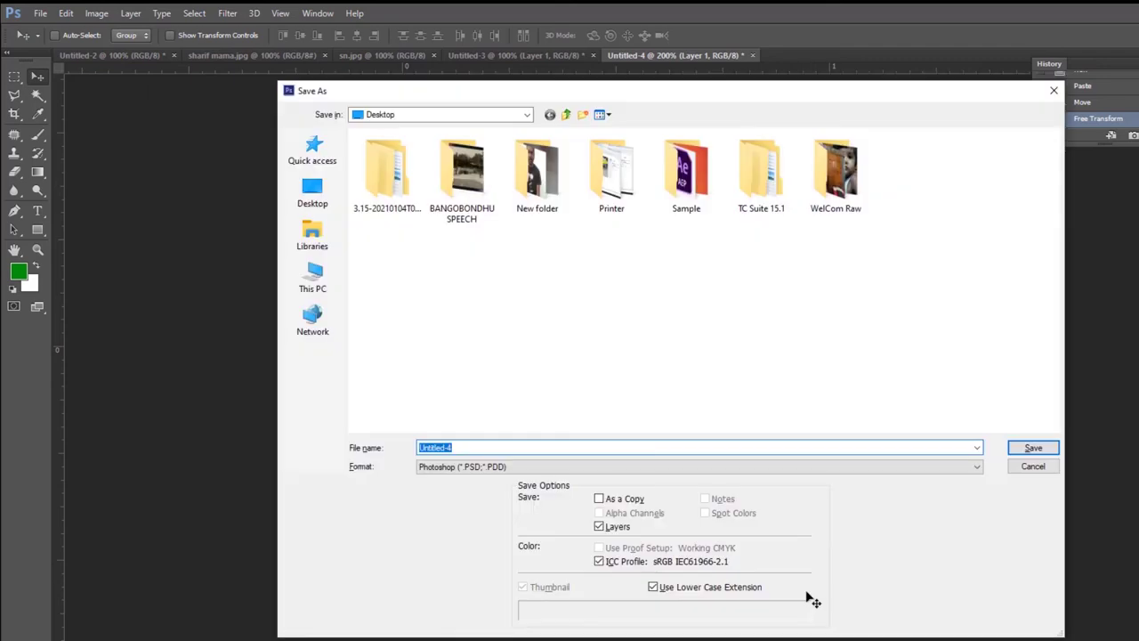
# Save the signature to the Desktop as signature.jpg with JPEG quality 8 (High).
pyautogui.write('si')
pyautogui.write('gnature')
pyautogui.press('Tab')
pyautogui.press('j')
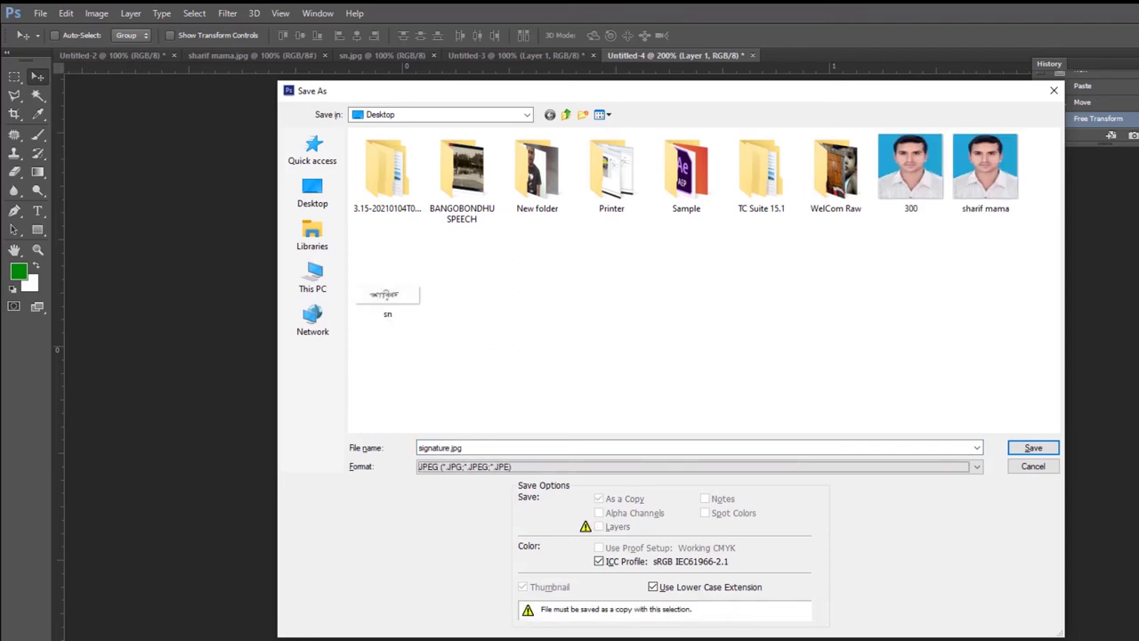
pyautogui.click(1033, 448)
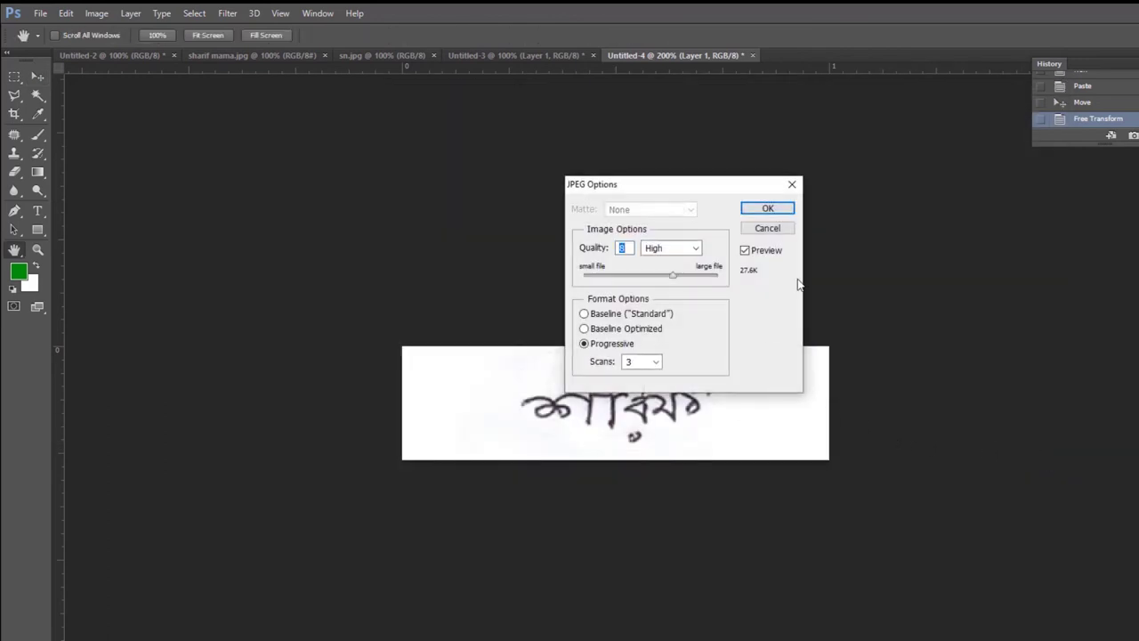
pyautogui.click(771, 211)
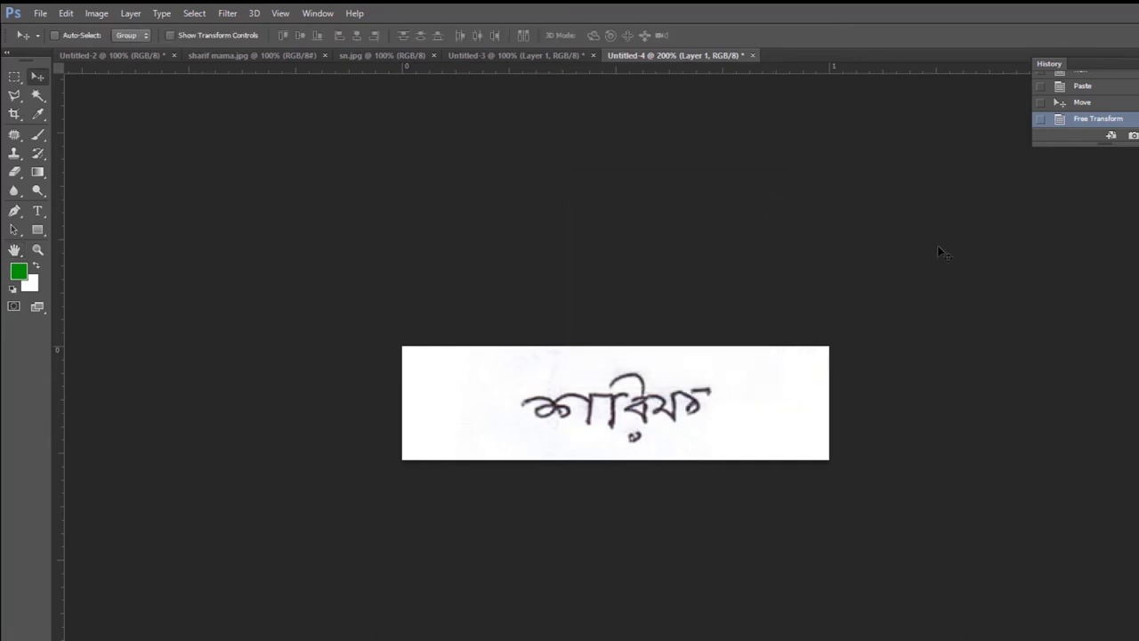
pyautogui.click(520, 55)
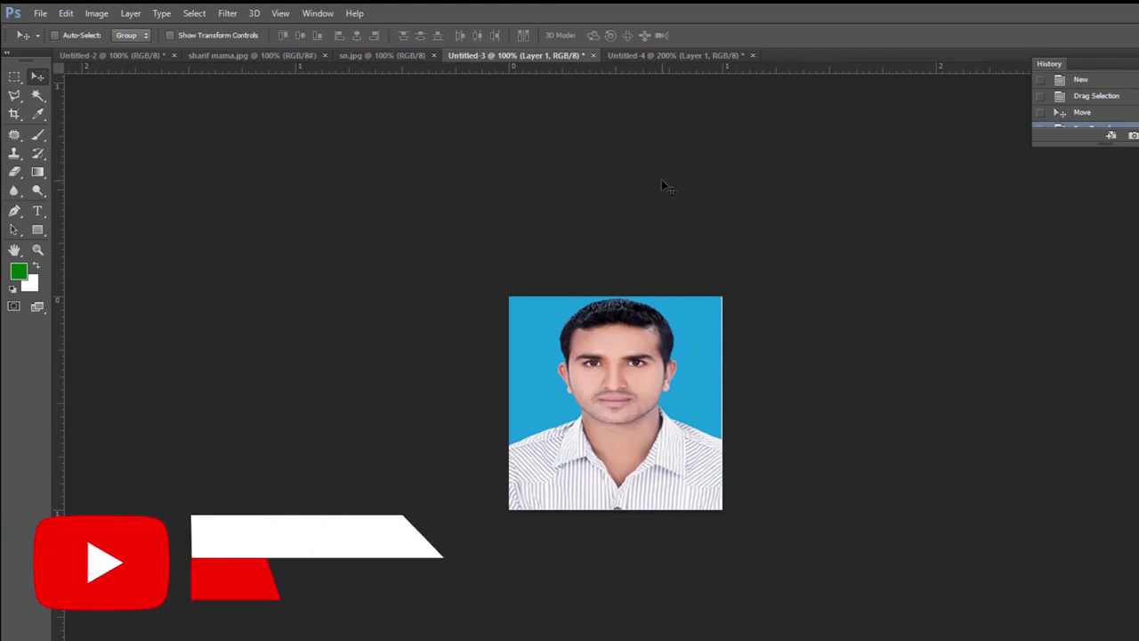
pyautogui.click(661, 57)
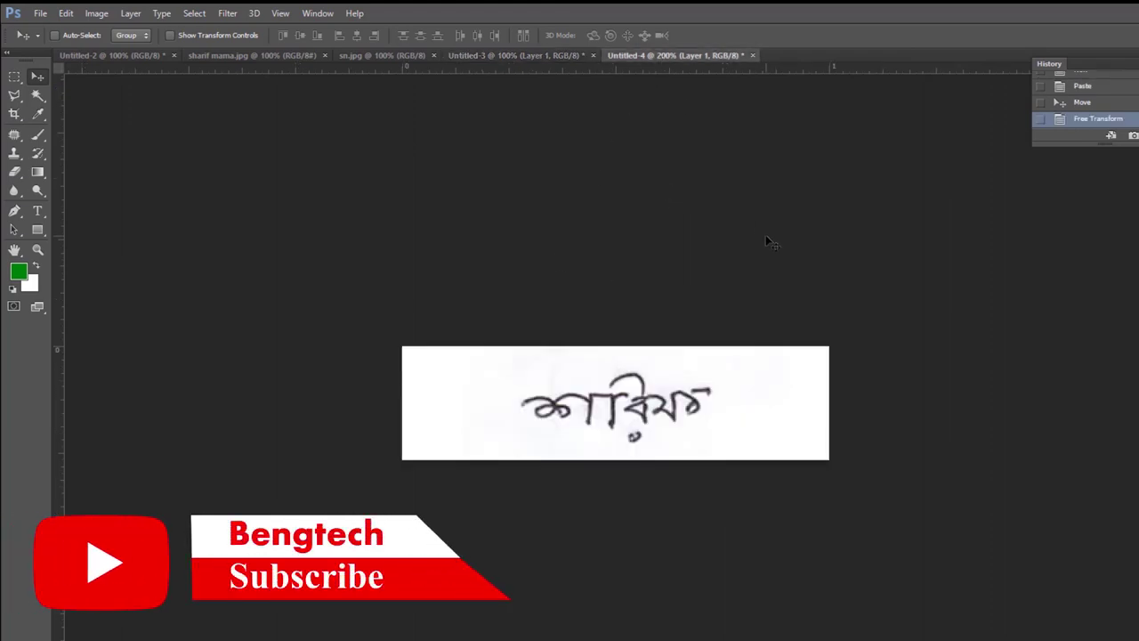